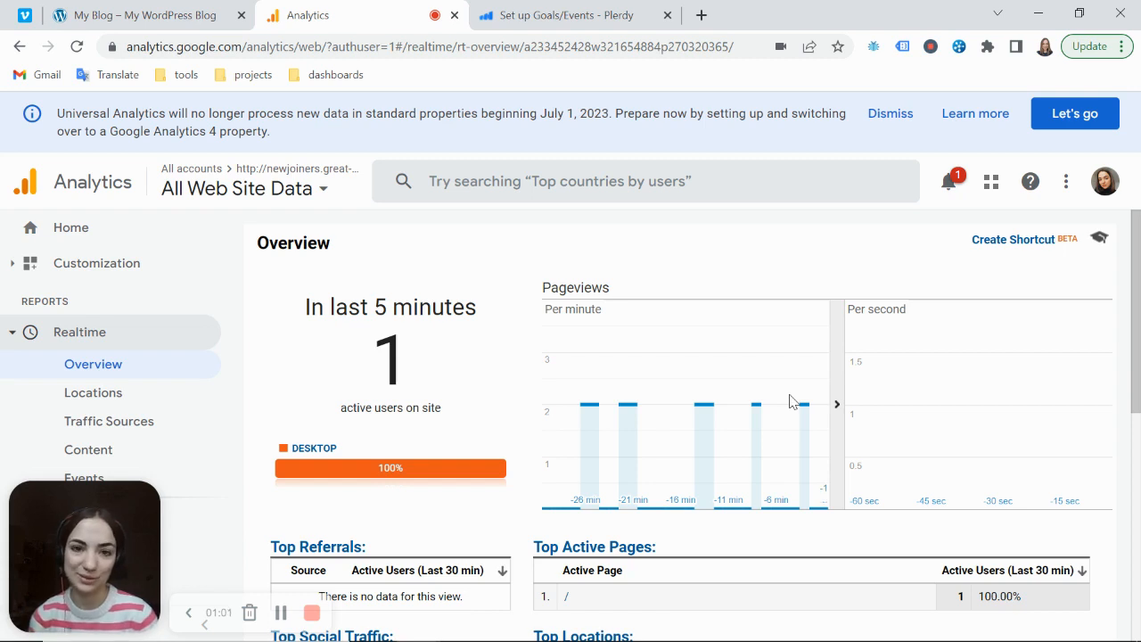
Switch to Plerdy's goals and events setup page and name Event 9 add_to_cart
click(576, 27)
mouse_move(704, 178)
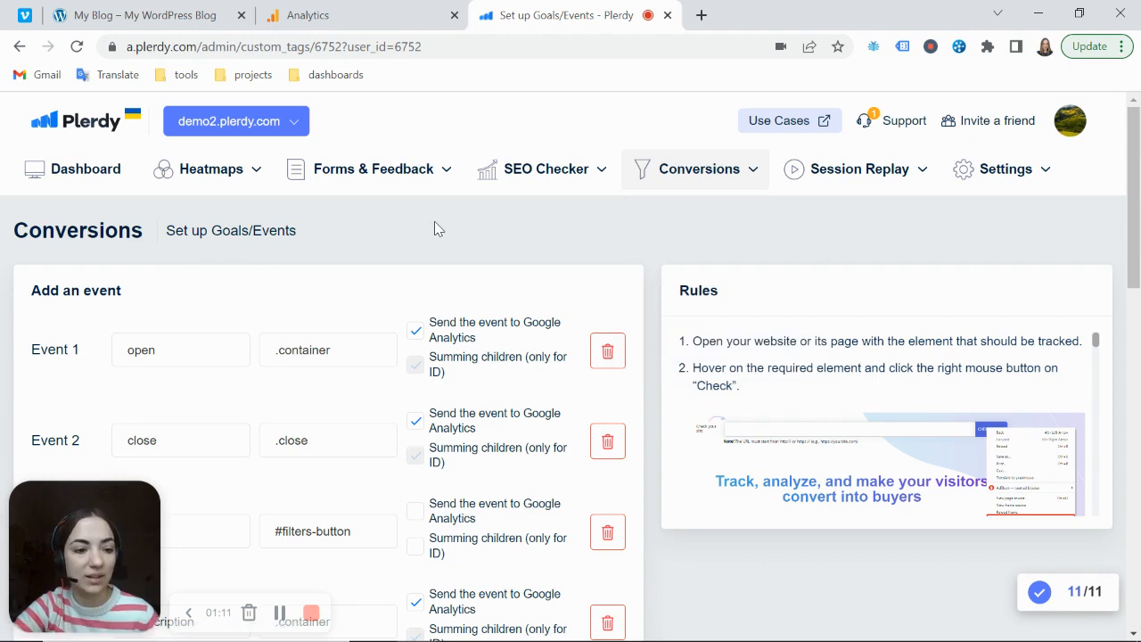
scroll(435, 223, down, 2)
scroll(435, 228, down, 3)
scroll(434, 228, down, 5)
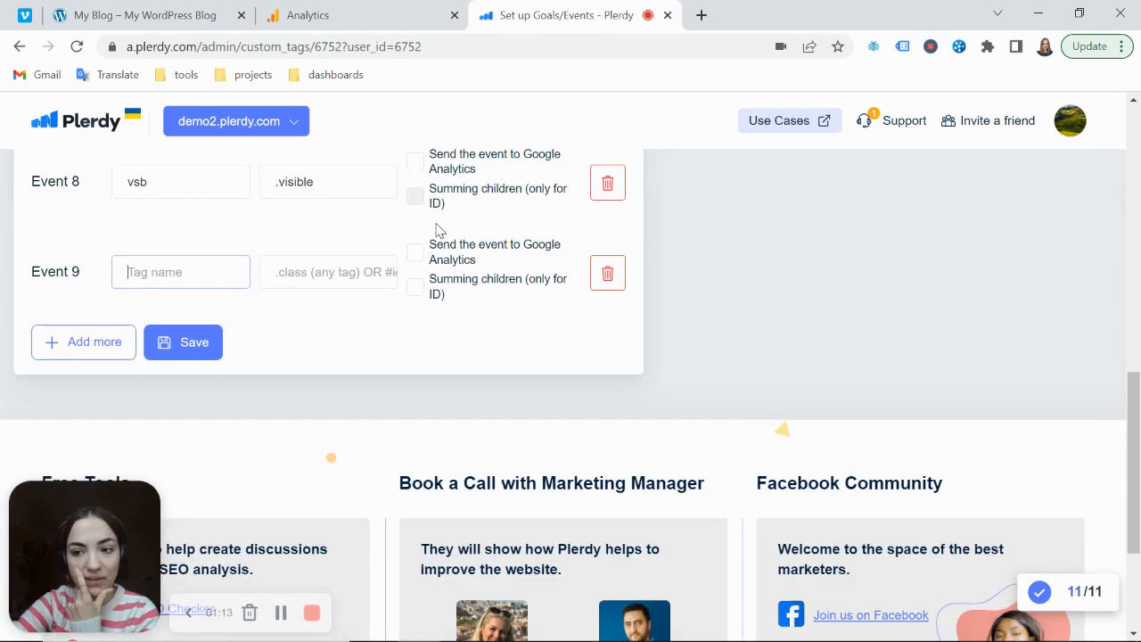
scroll(123, 176, up, 1)
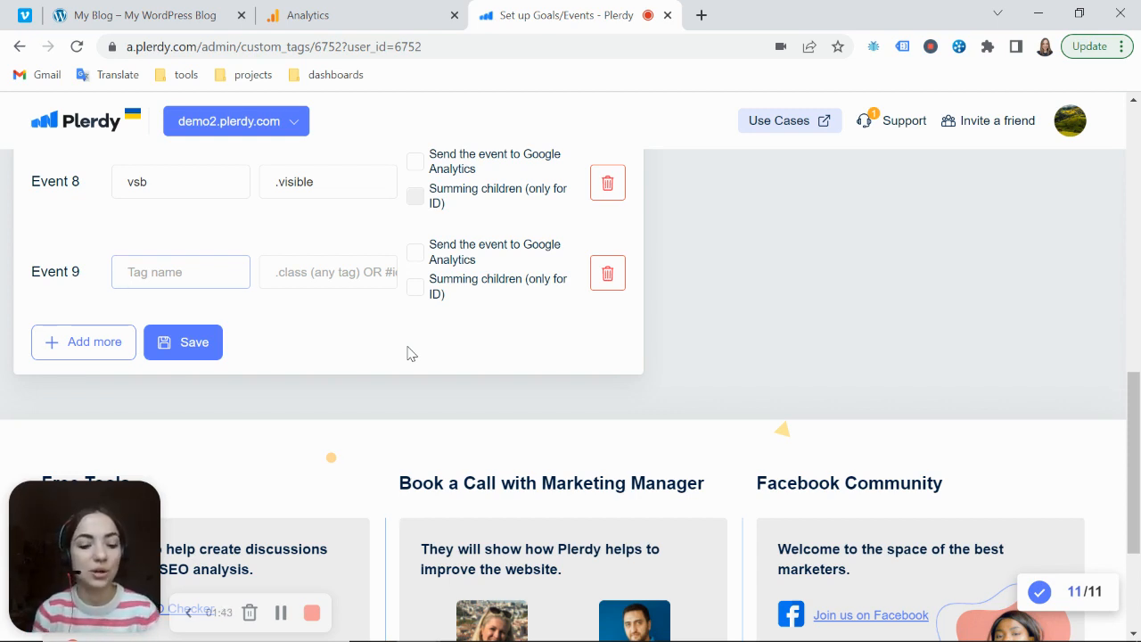
text(add)
key(Down)
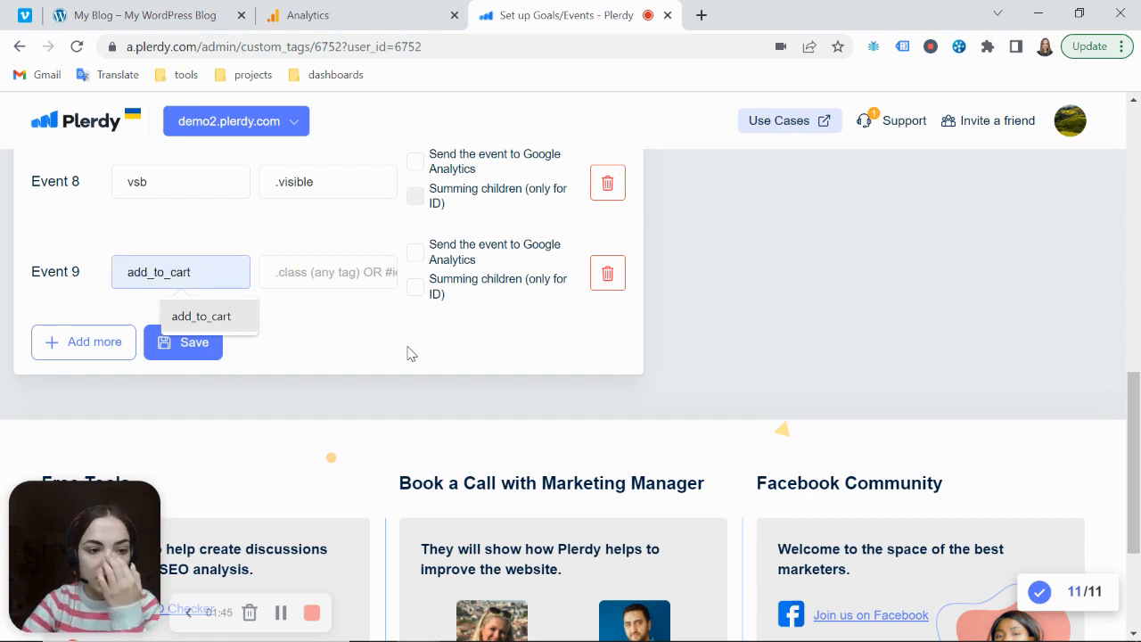
key(Return)
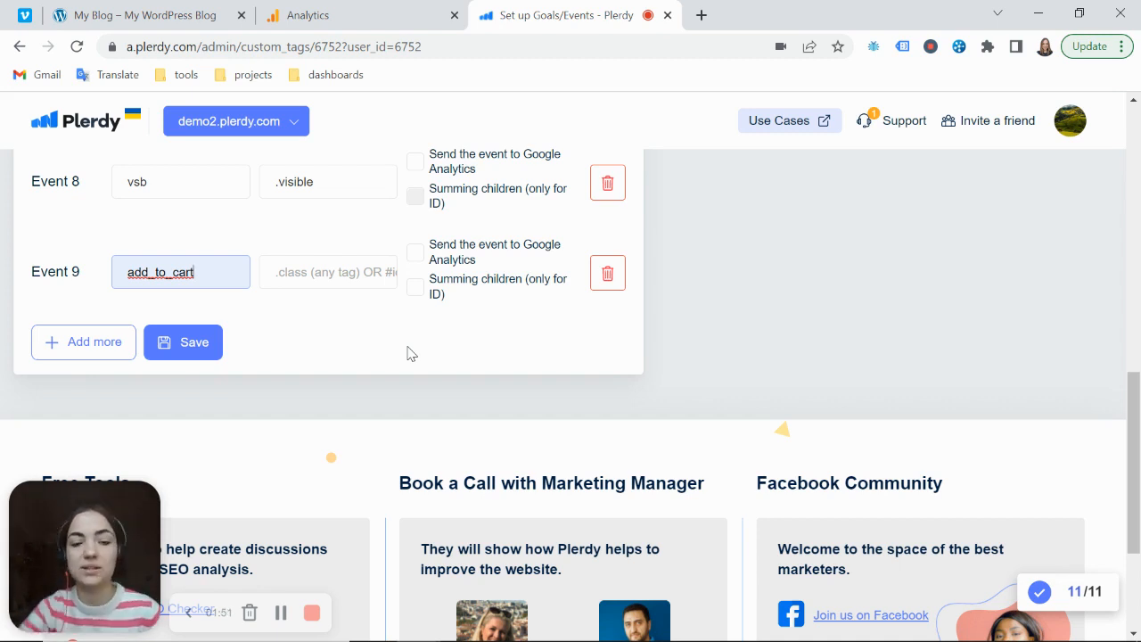
click(286, 274)
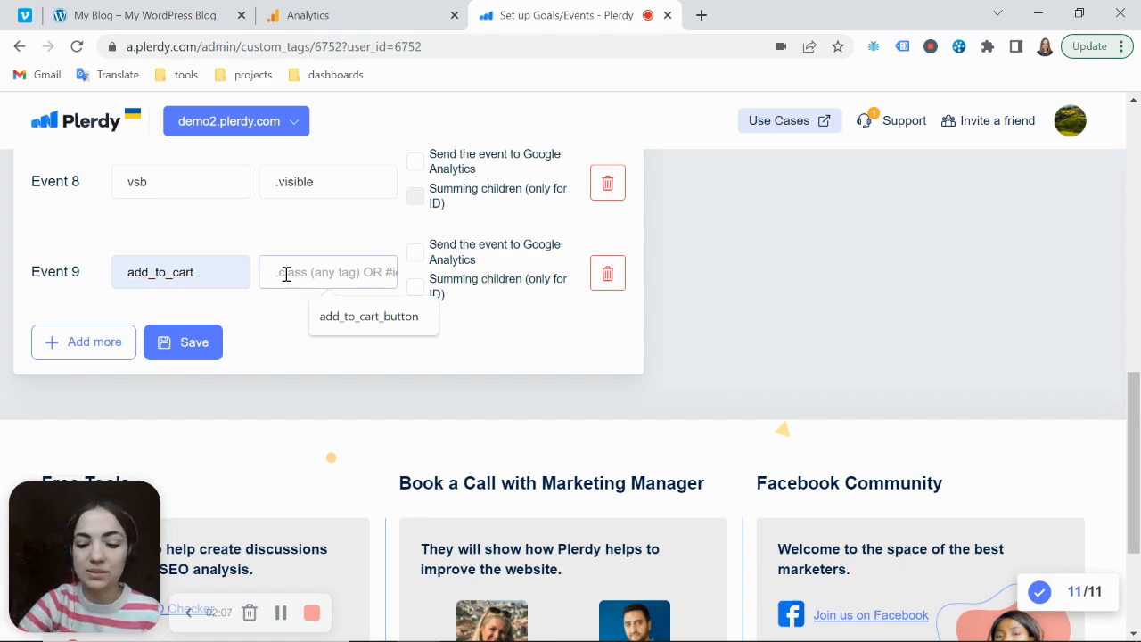
Switch to the WordPress shop site and inspect the code of the Tshirt product's Add to cart button
click(128, 18)
scroll(637, 423, down, 10)
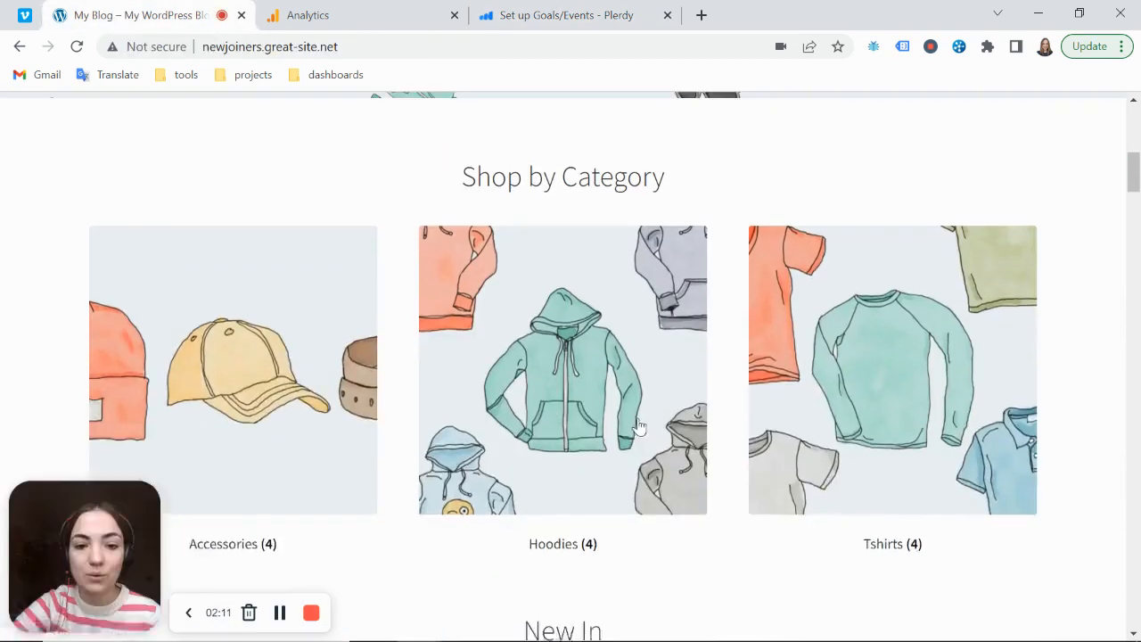
scroll(637, 423, down, 3)
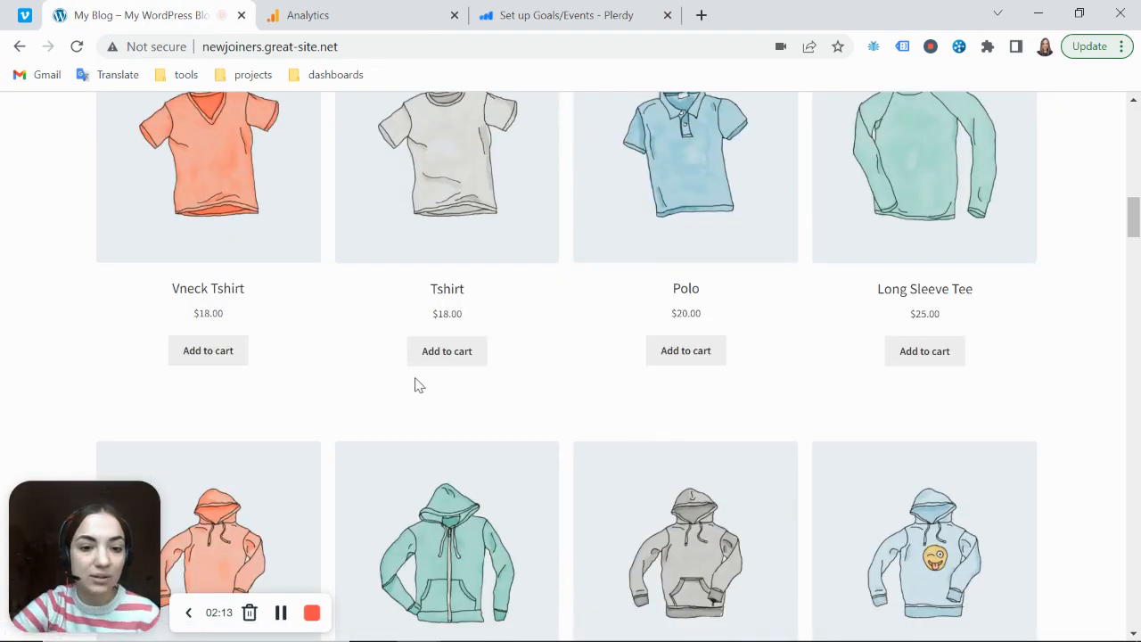
right_click(462, 363)
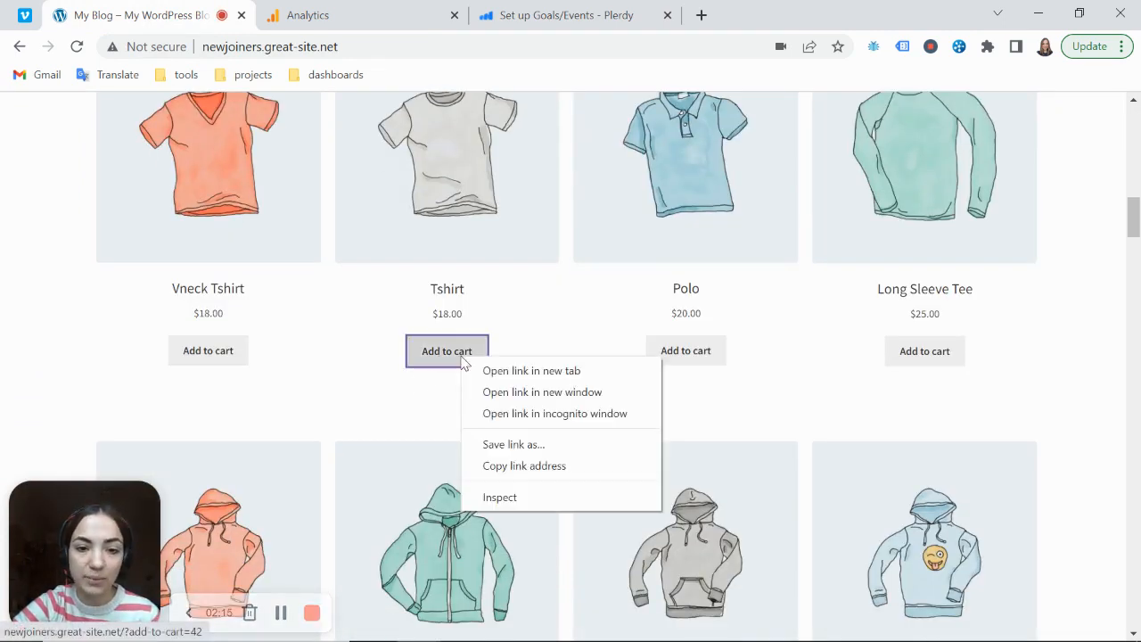
click(503, 495)
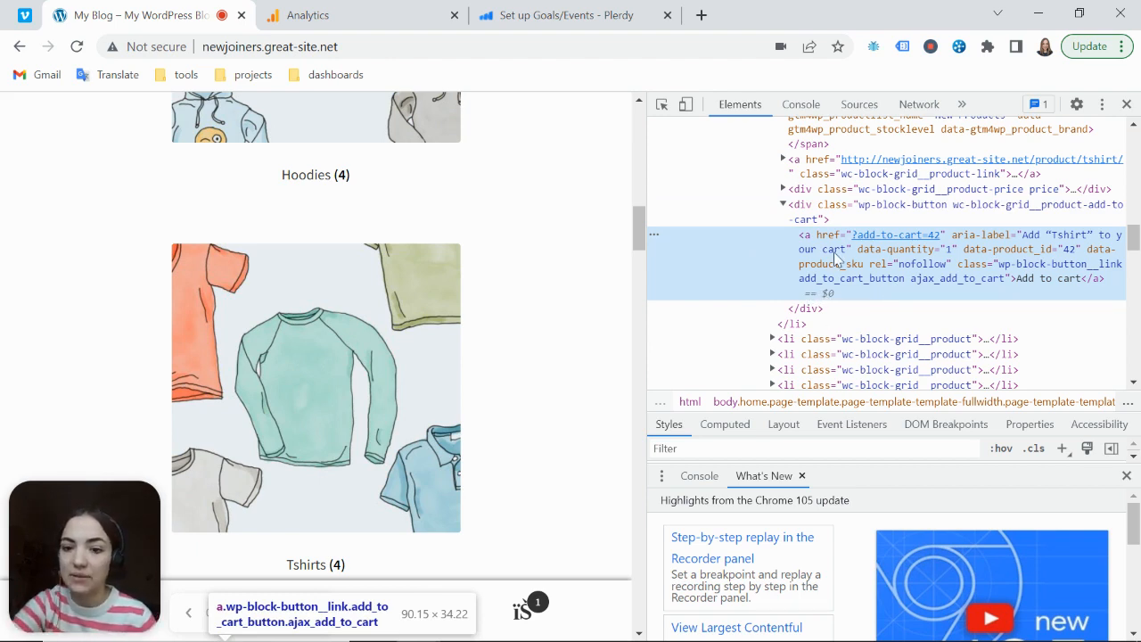
Copy the class add_to_cart_button from the inspected element and enter it in Plerdy as Event 9's selector .add_to_cart_button
double_click(1053, 281)
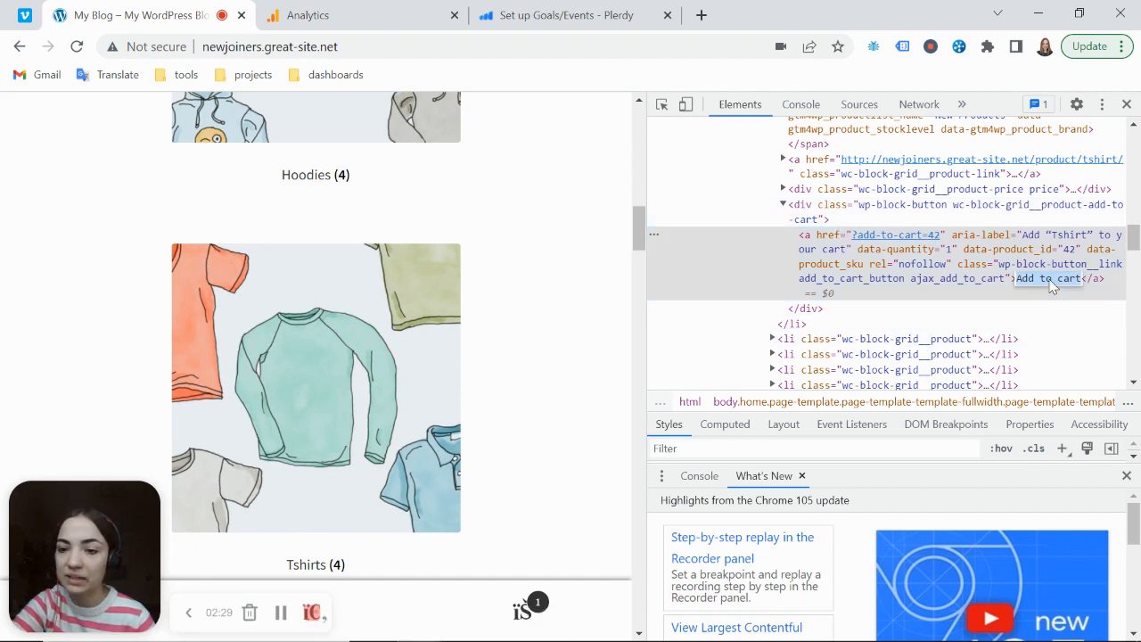
click(979, 273)
double_click(1004, 277)
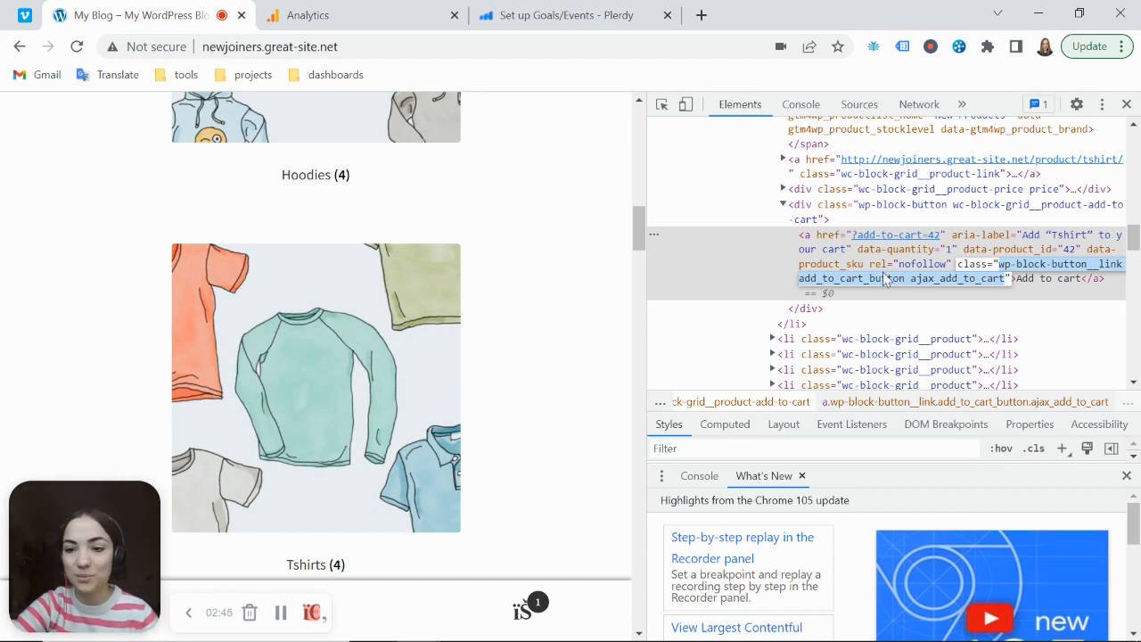
click(821, 279)
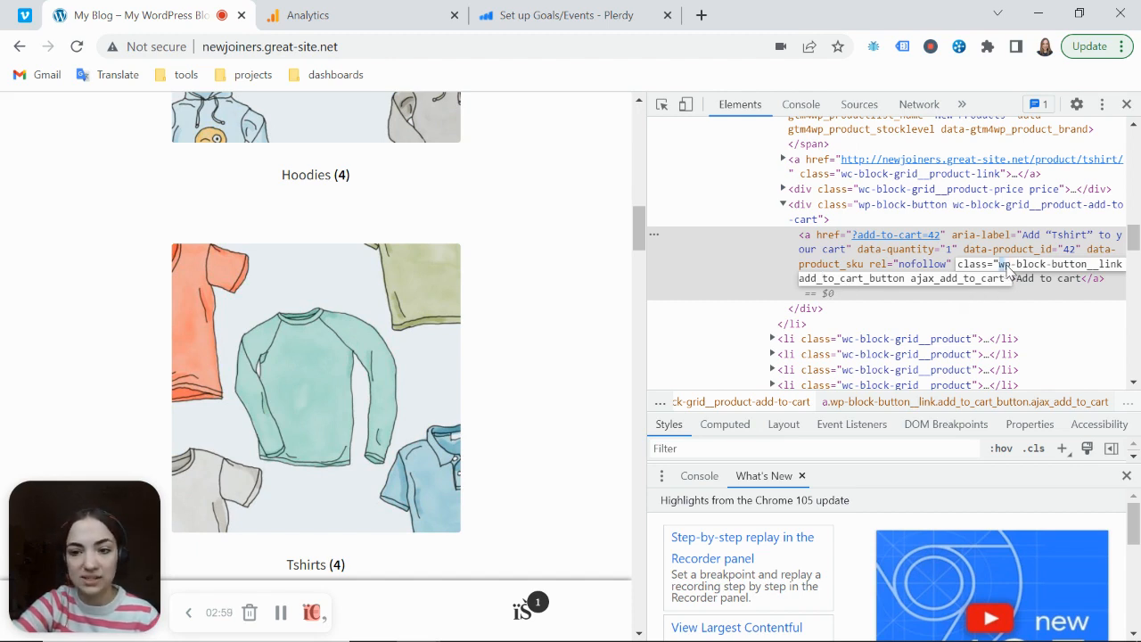
drag(1000, 265, 1008, 281)
click(906, 284)
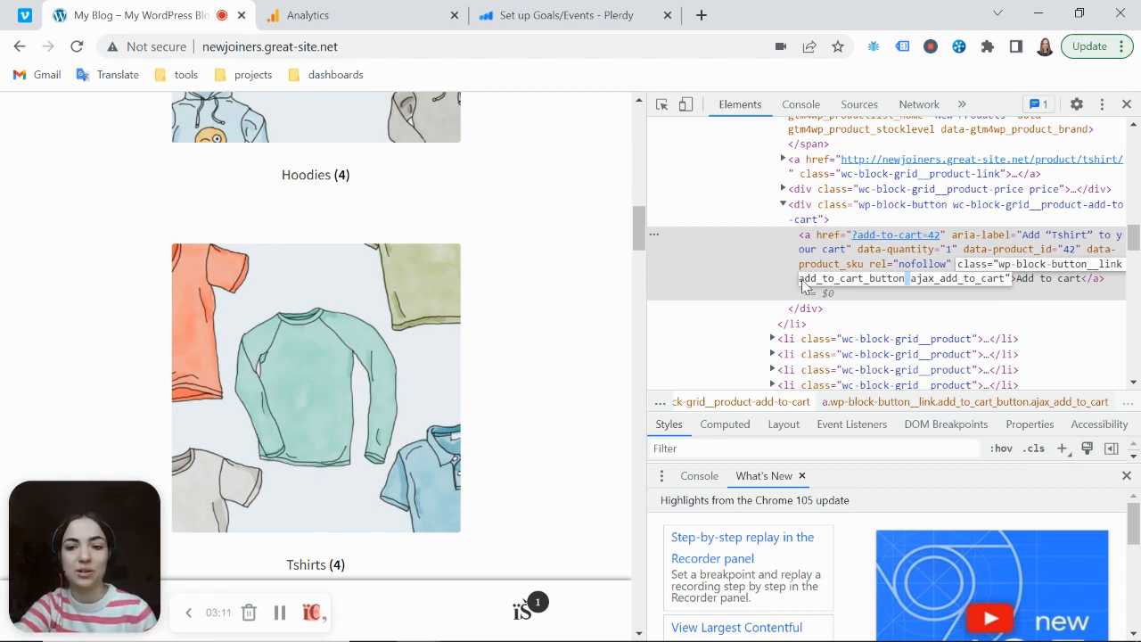
drag(799, 282, 901, 279)
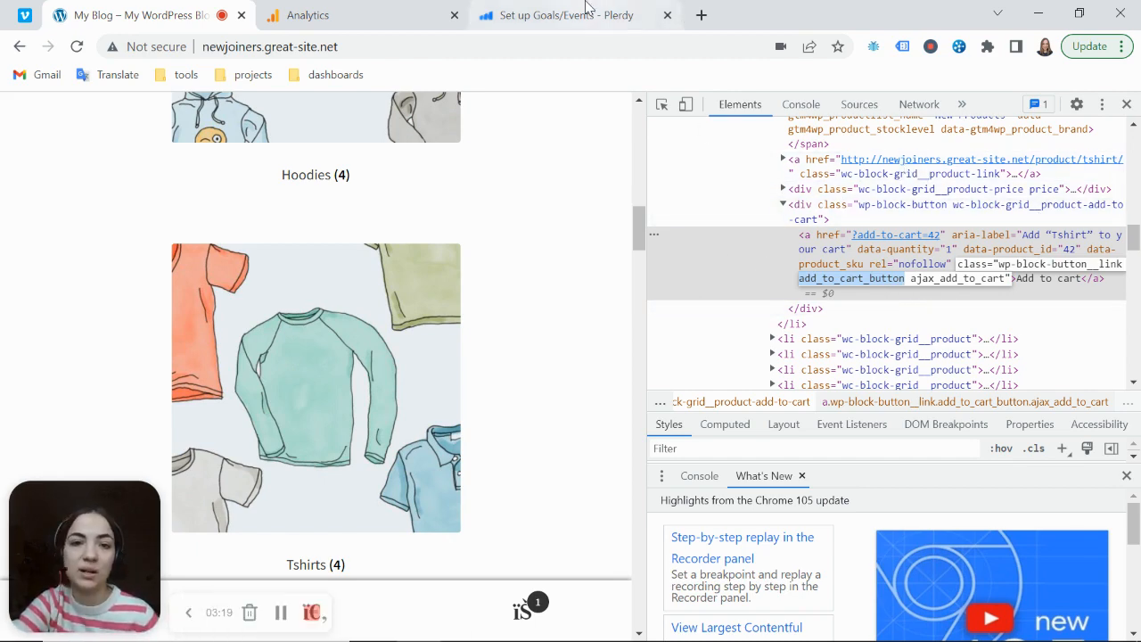
click(555, 27)
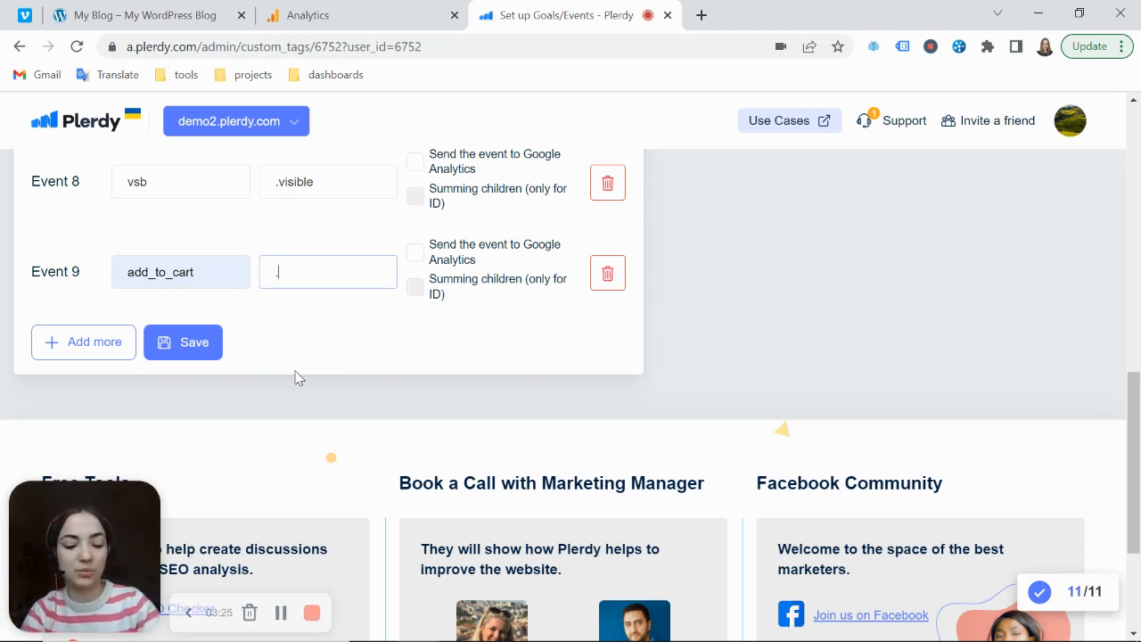
text(.add_to_cart_button)
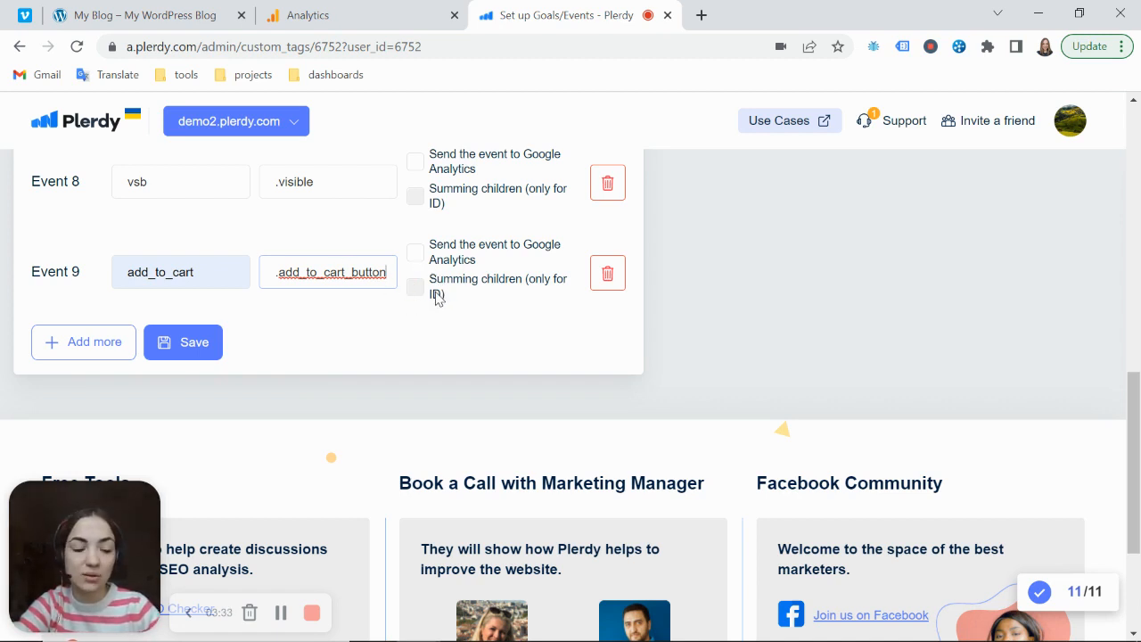
Replace Event 9's selector with #id_button and enable summing children
double_click(303, 275)
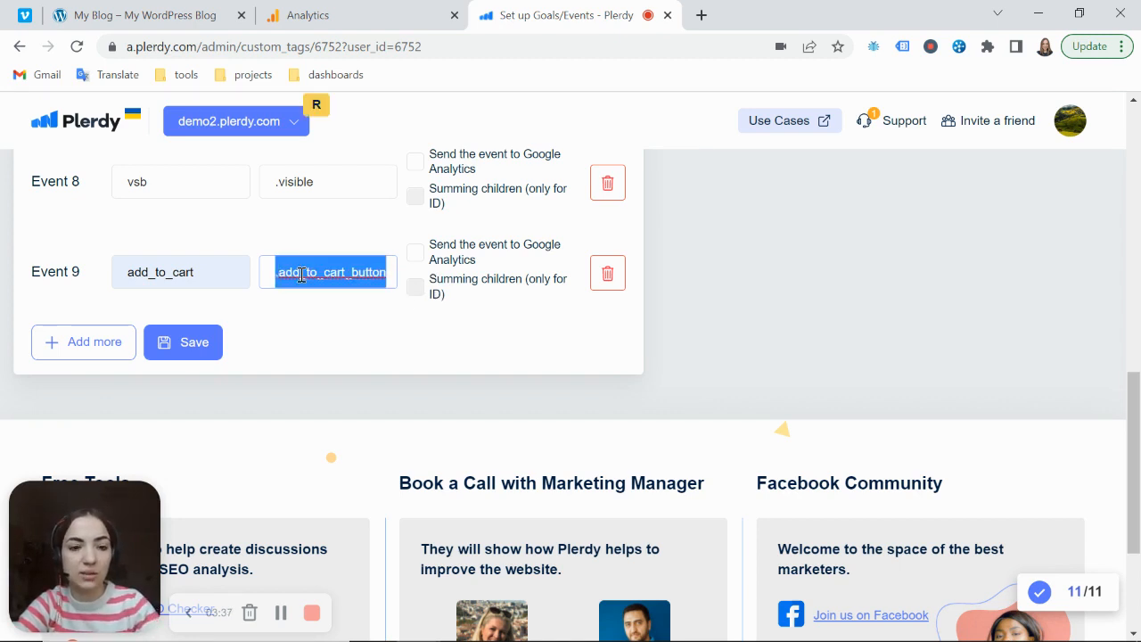
key(BackSpace)
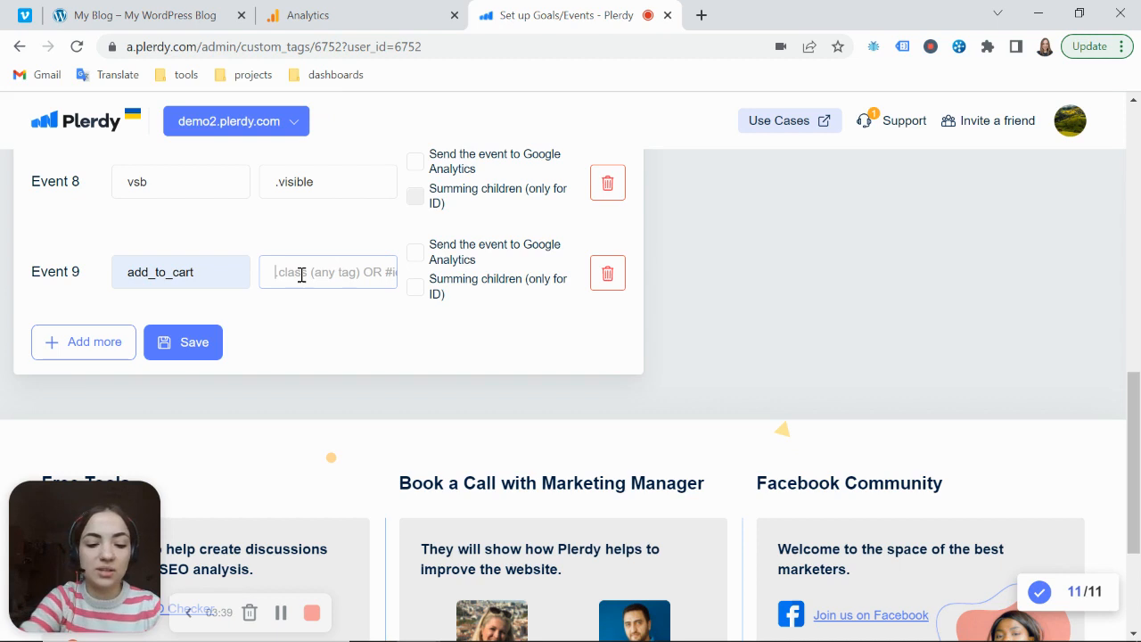
text(#id)
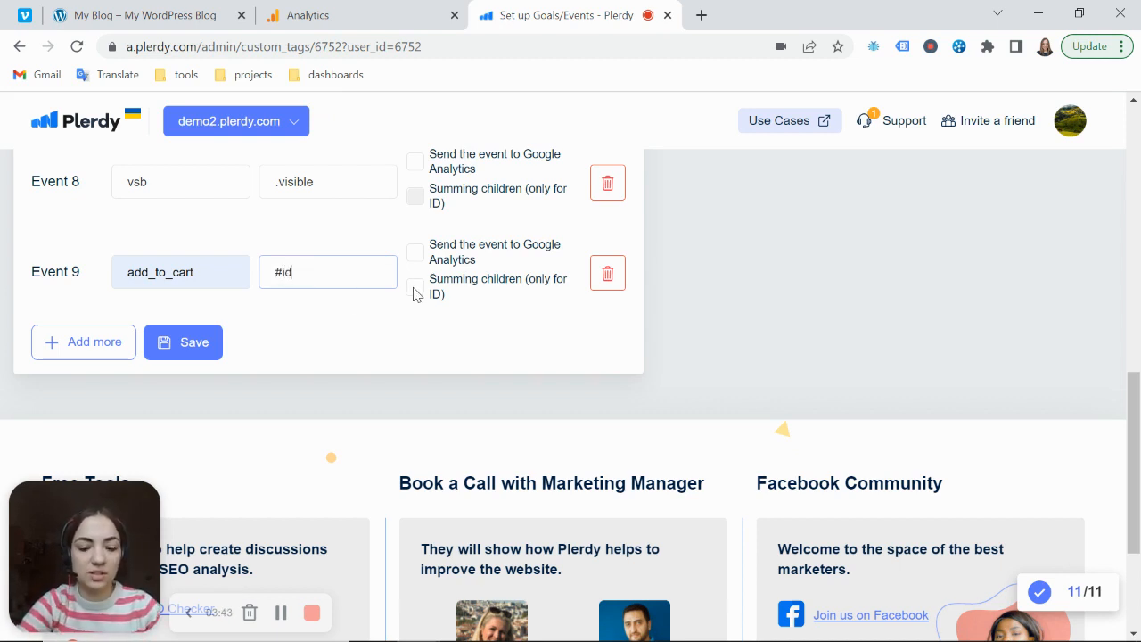
text(_v)
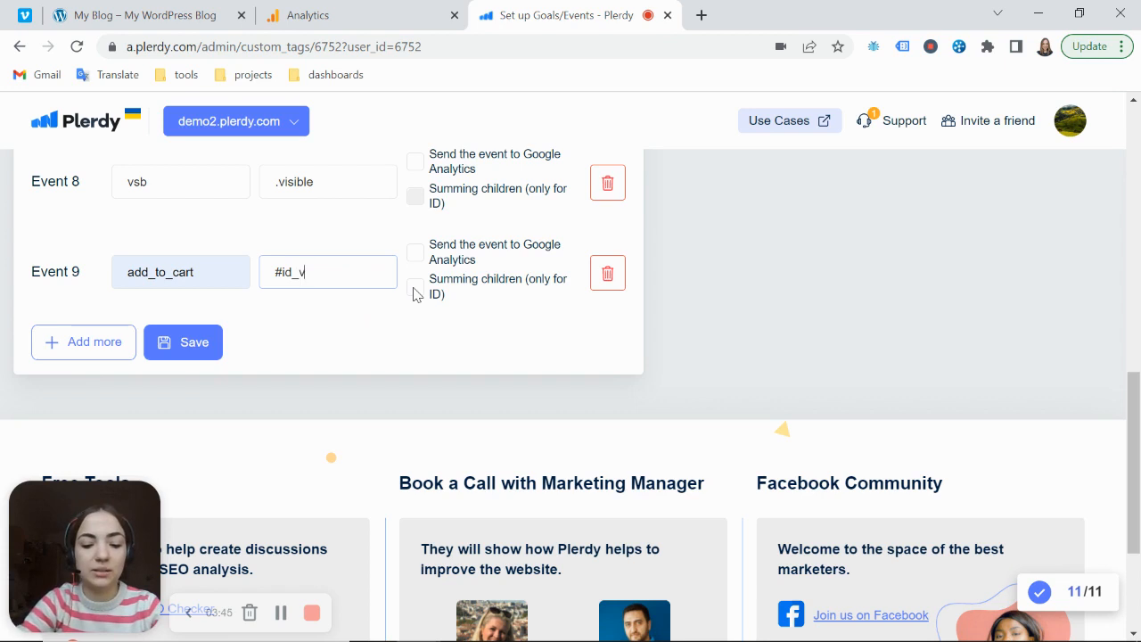
click(415, 290)
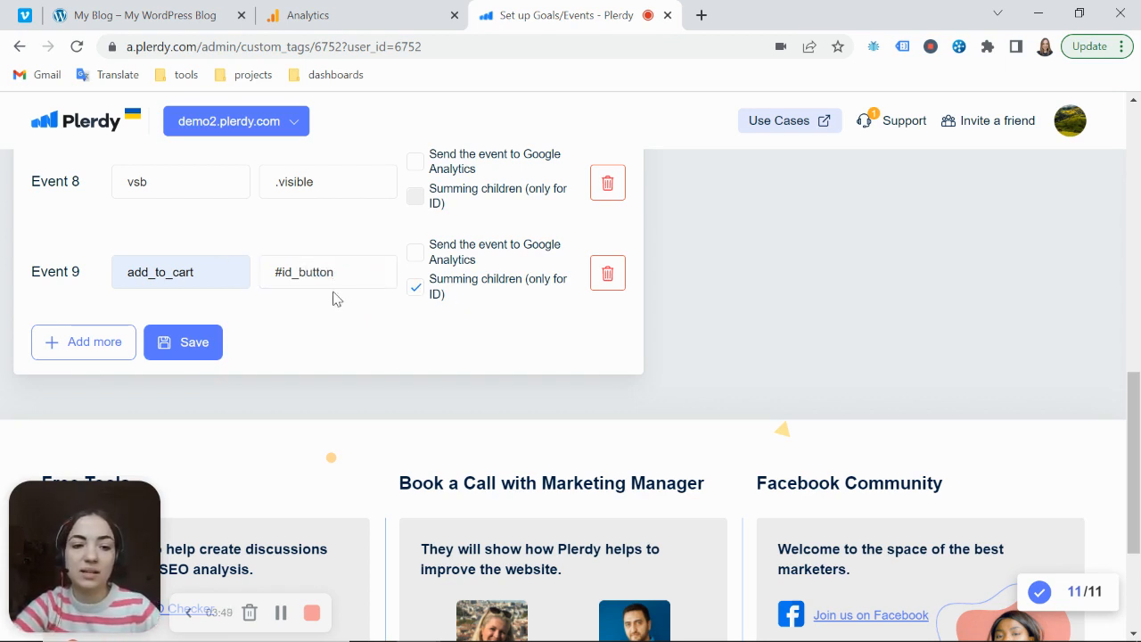
Turn off summing children for Event 9 and clear its #id_button selector, keeping the tag name add_to_cart
drag(350, 272, 275, 273)
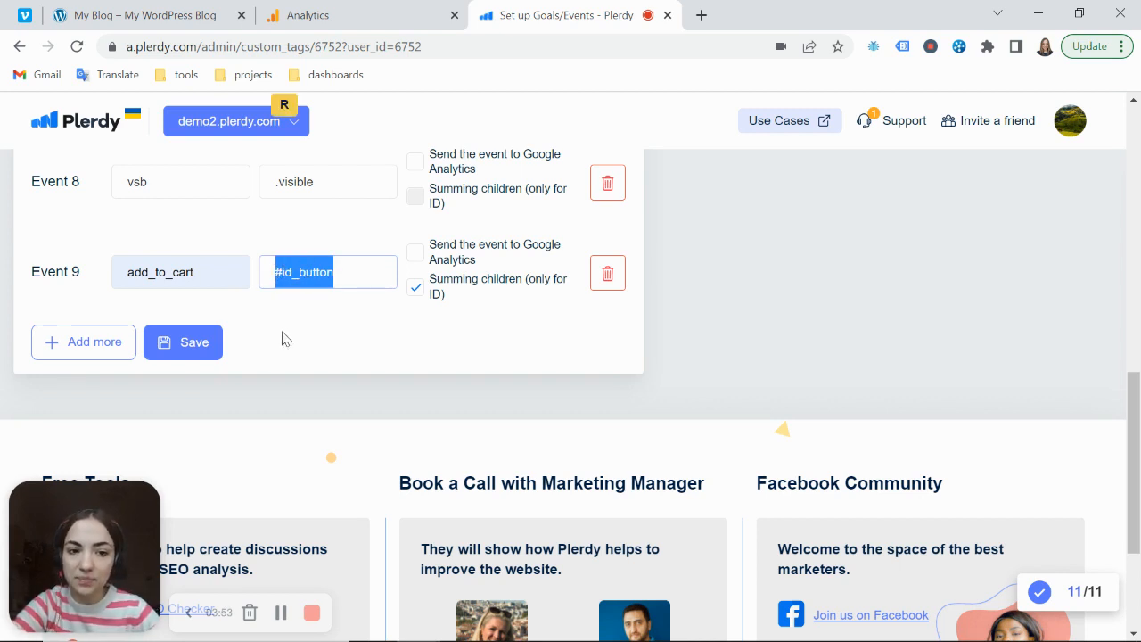
click(416, 294)
drag(304, 272, 228, 272)
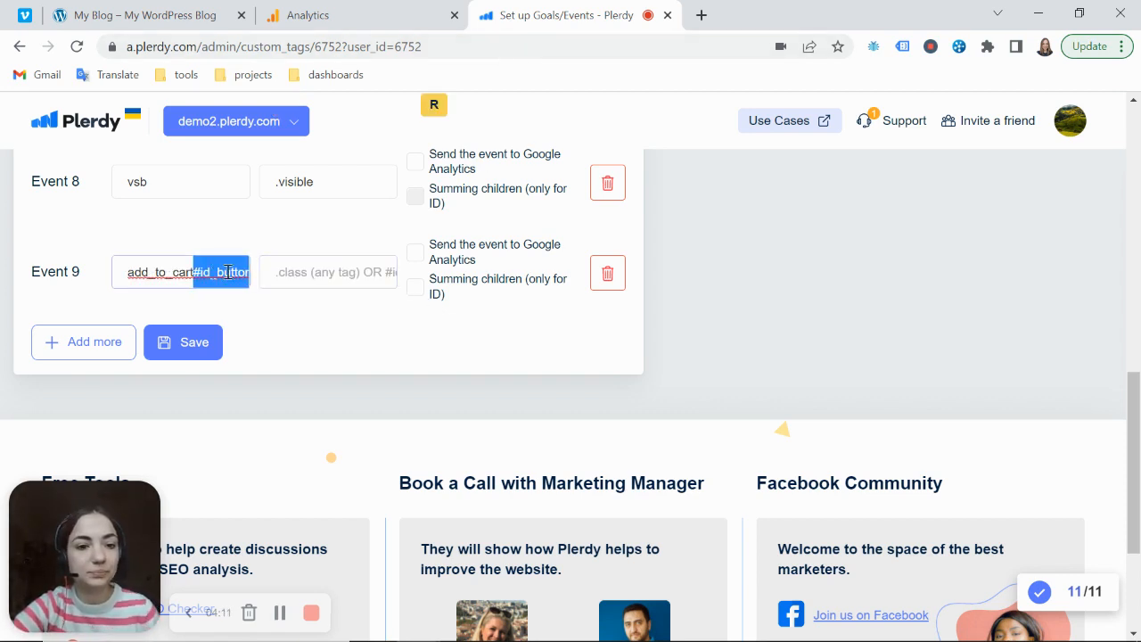
key(ctrl+z)
key(BackSpace)
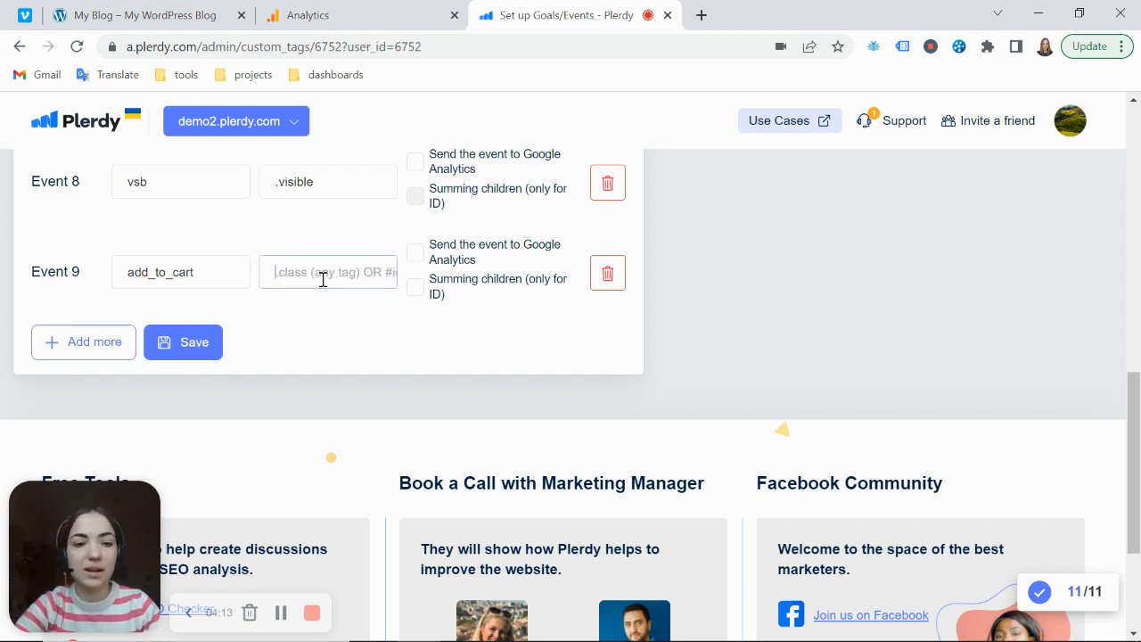
Set Event 9's selector to .add_to_cart_button with sending to Google Analytics enabled, and save the events
text(.add_to_cart_button)
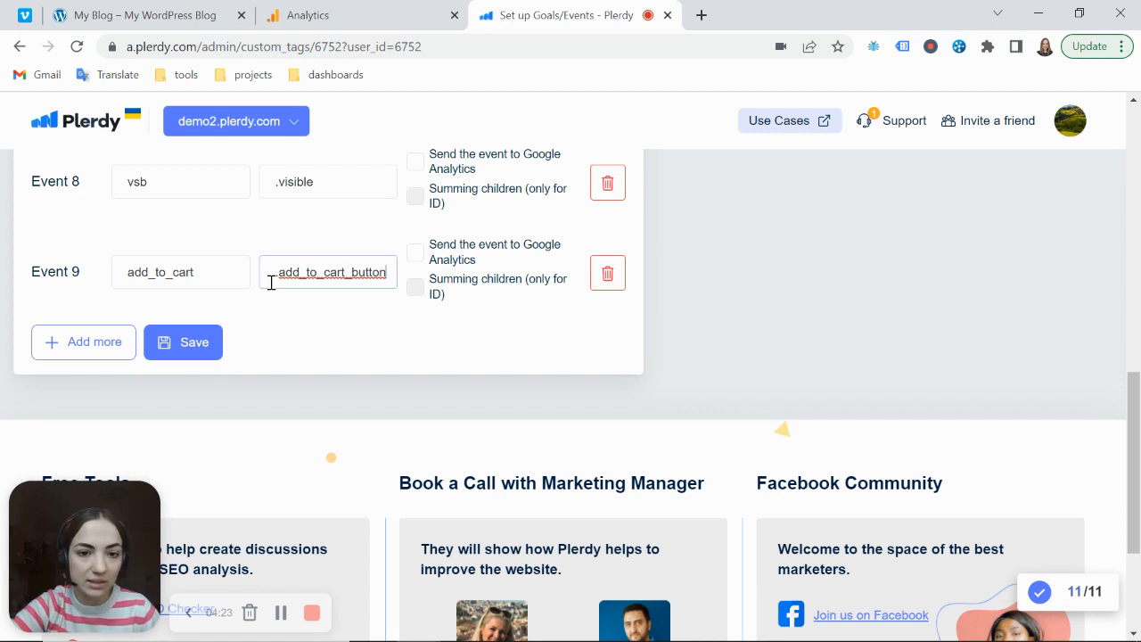
click(416, 255)
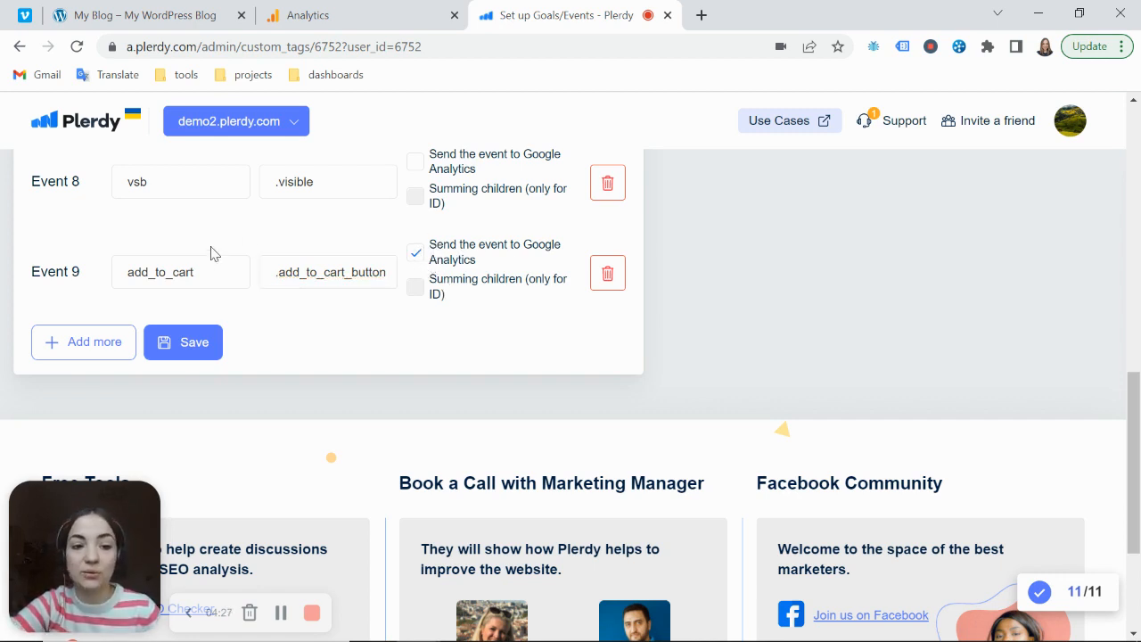
click(193, 353)
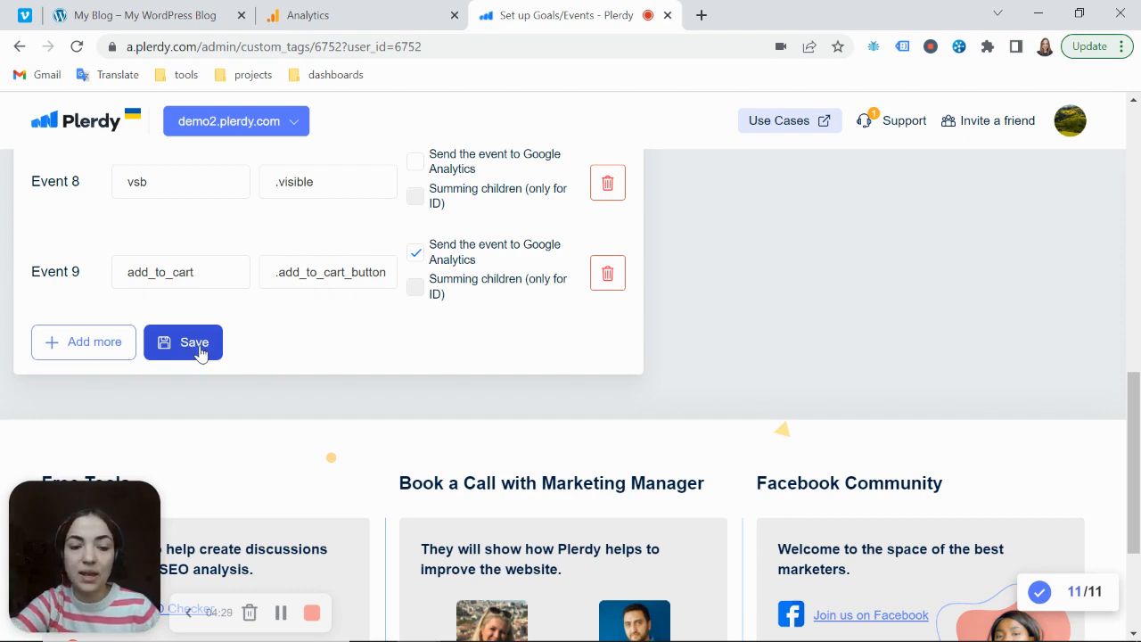
Reload the WordPress shop site and close its developer tools
click(361, 27)
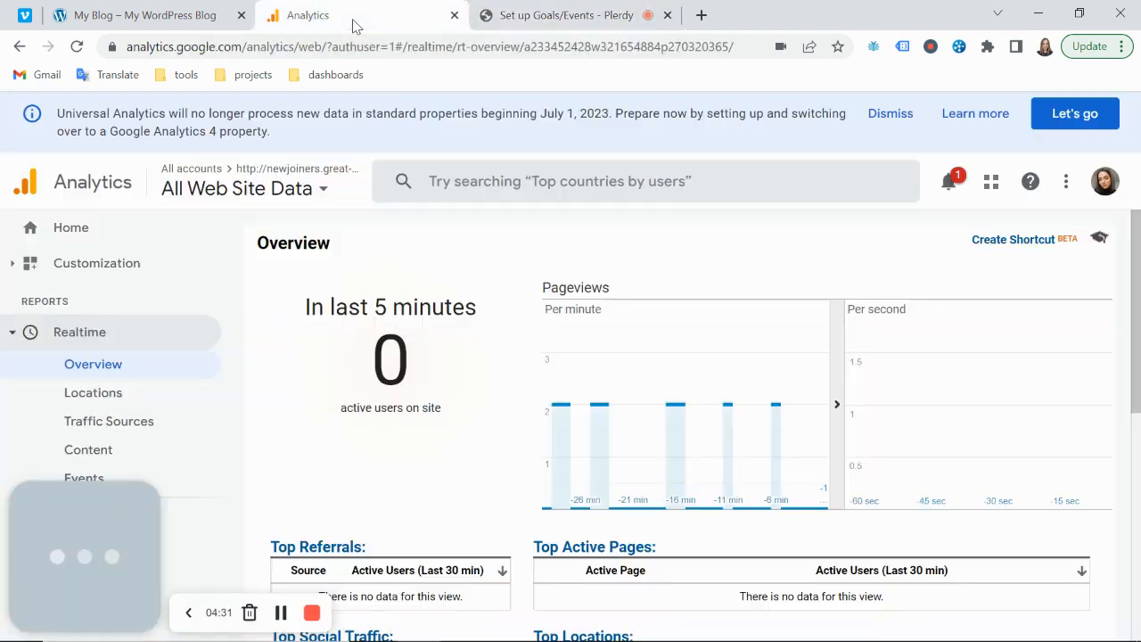
click(152, 15)
click(77, 46)
click(1127, 103)
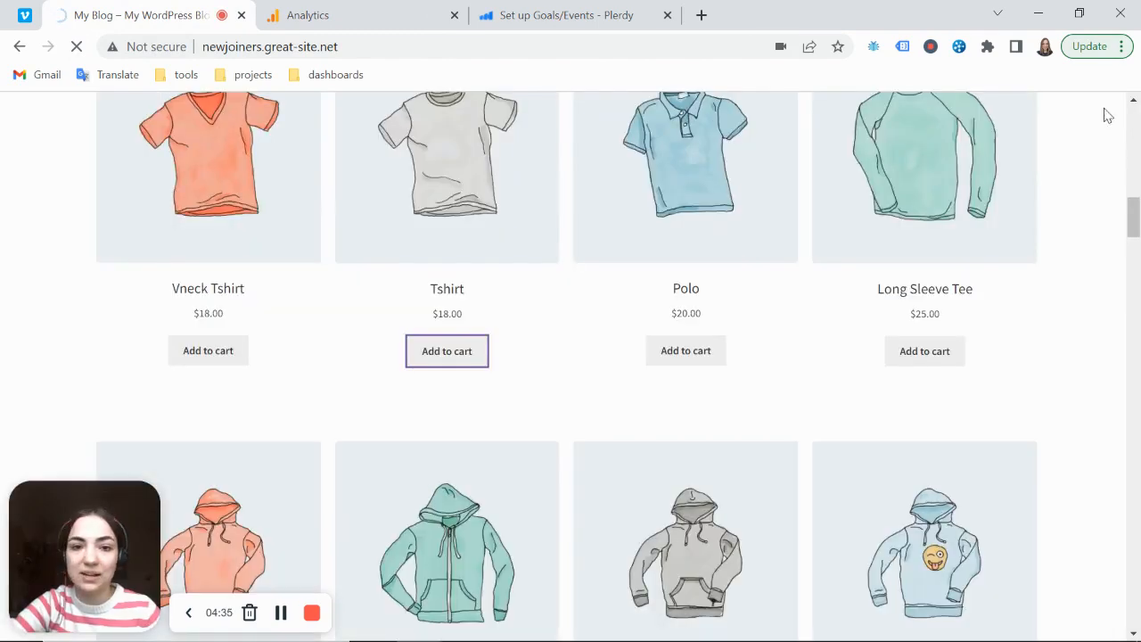
Check the realtime overview in Google Analytics for active users on the shop site
click(335, 13)
scroll(219, 310, down, 2)
scroll(220, 310, up, 2)
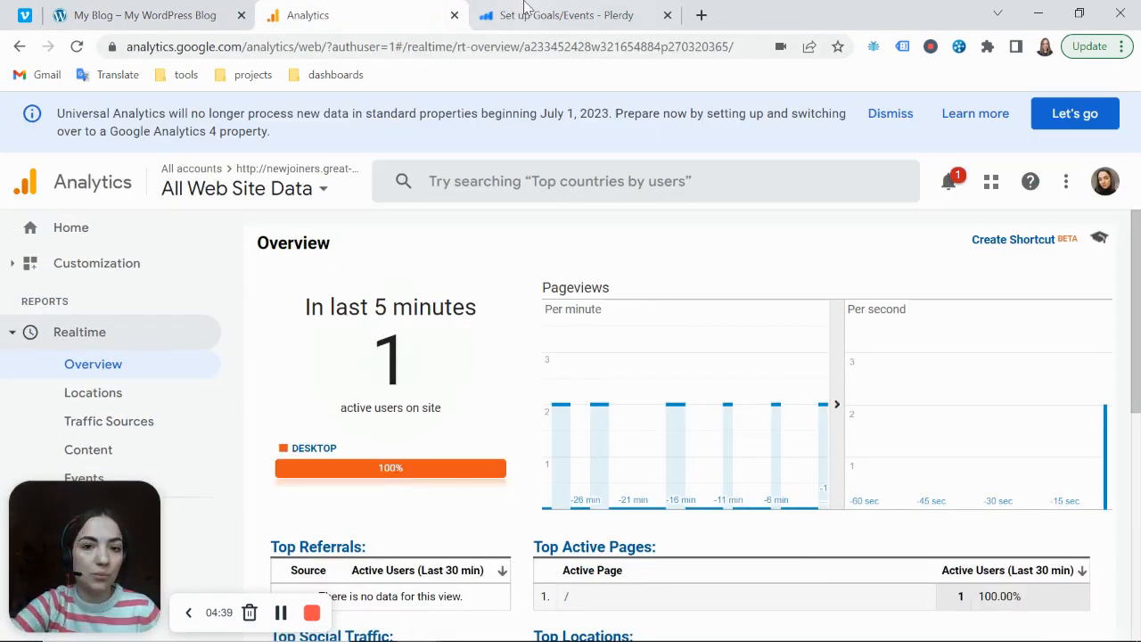
click(526, 14)
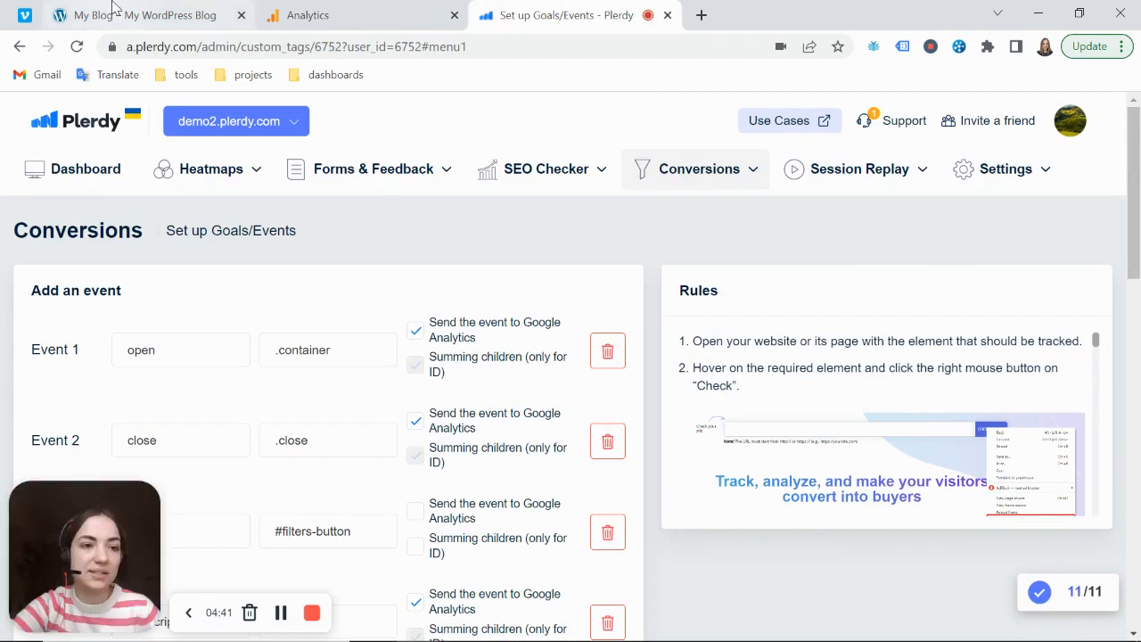
click(196, 13)
click(323, 11)
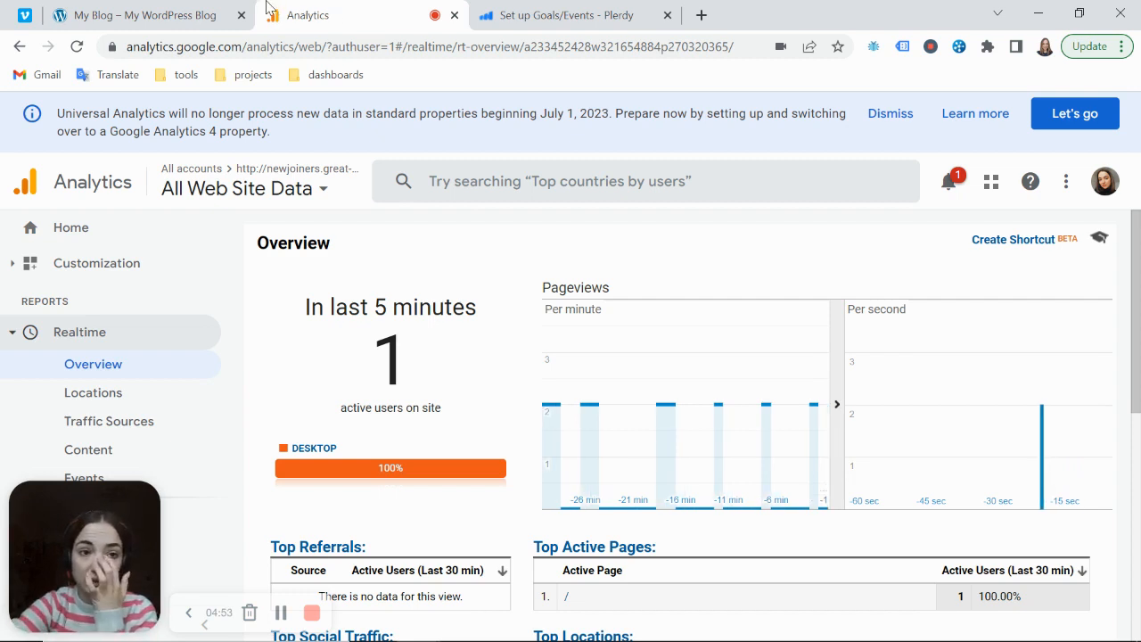
Return to the shop site and add the Tshirt to the cart to trigger the event
click(175, 15)
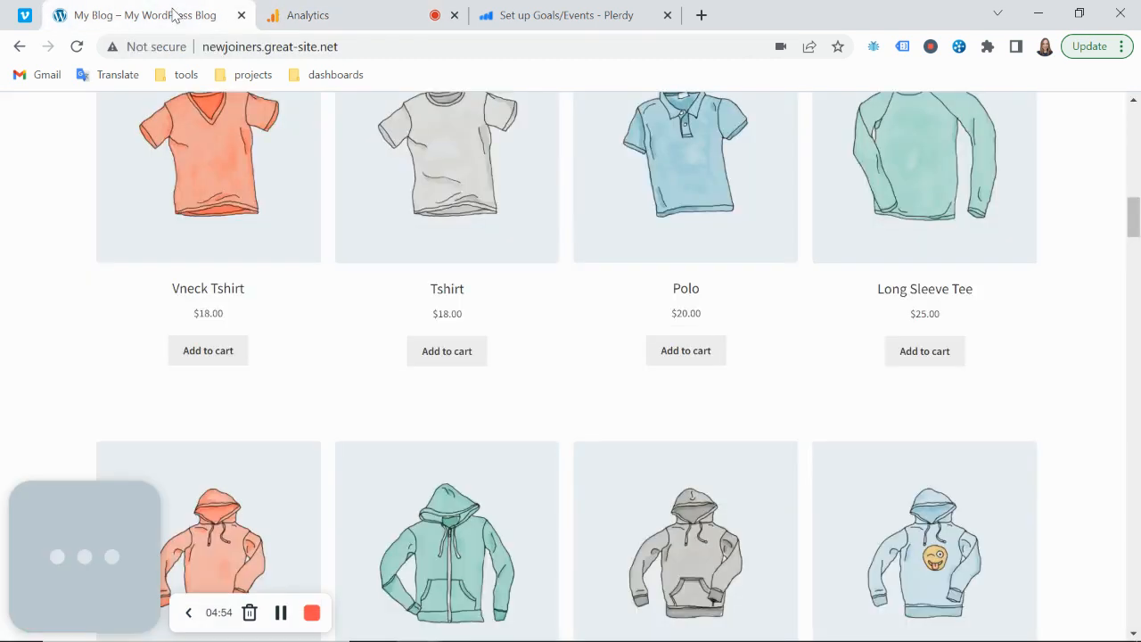
click(481, 358)
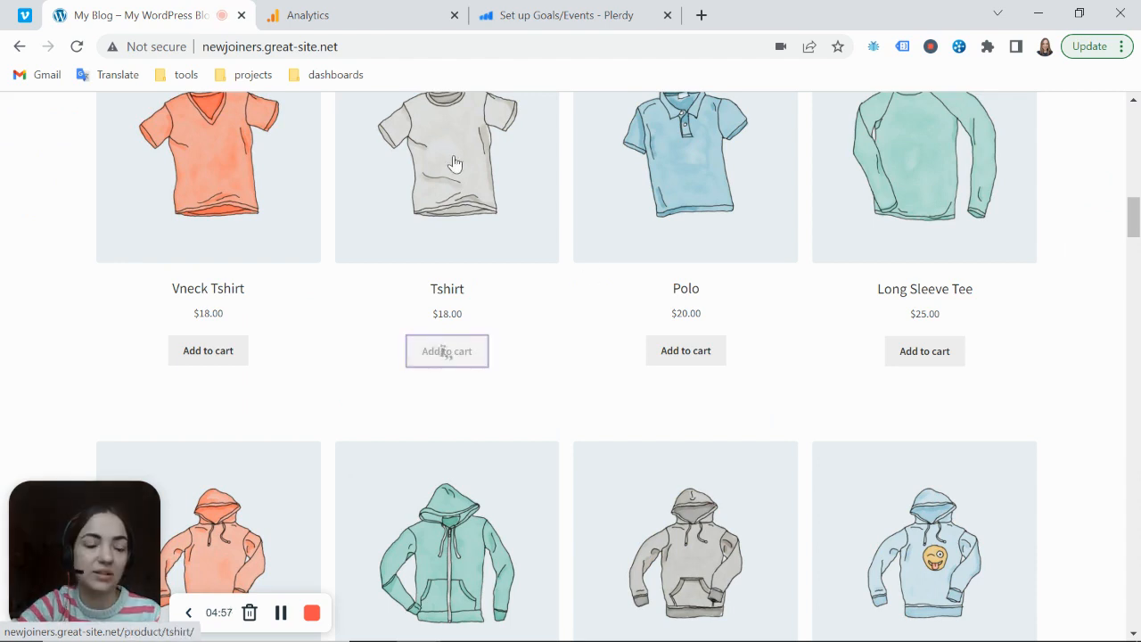
Check the realtime Events report in Google Analytics for the event category and action recorded from the shop site
click(355, 25)
scroll(165, 339, down, 2)
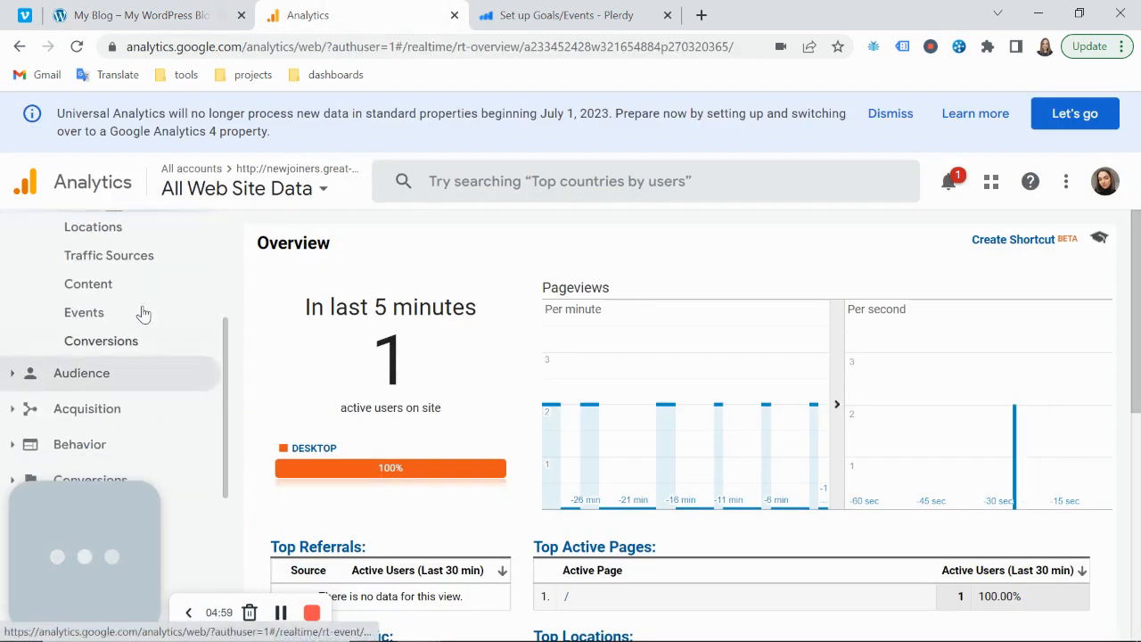
click(140, 313)
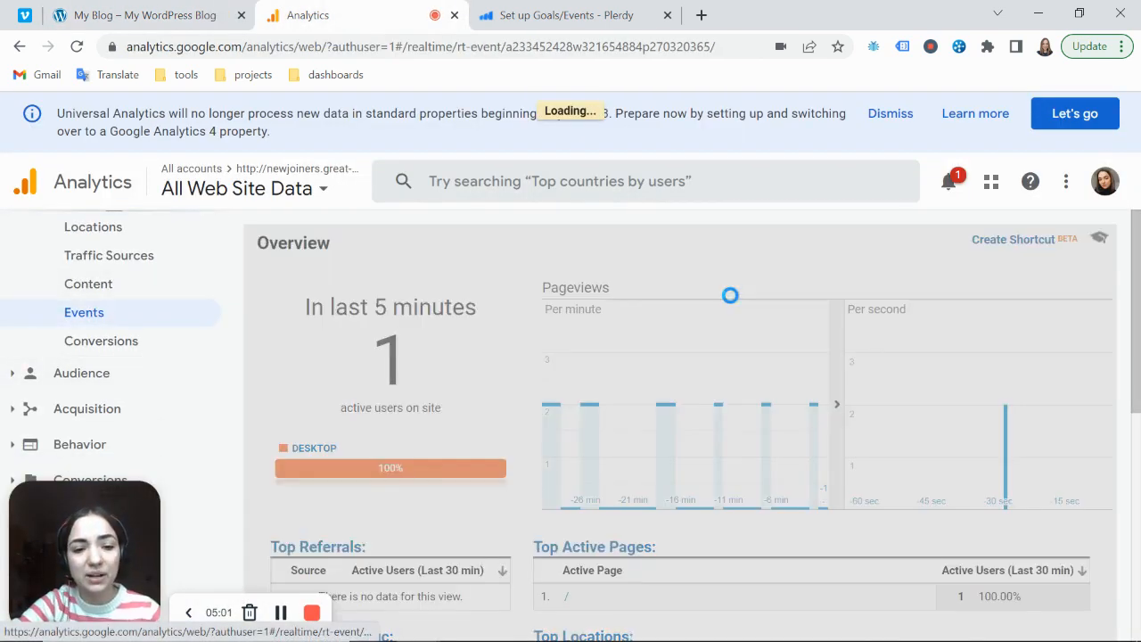
scroll(739, 321, down, 2)
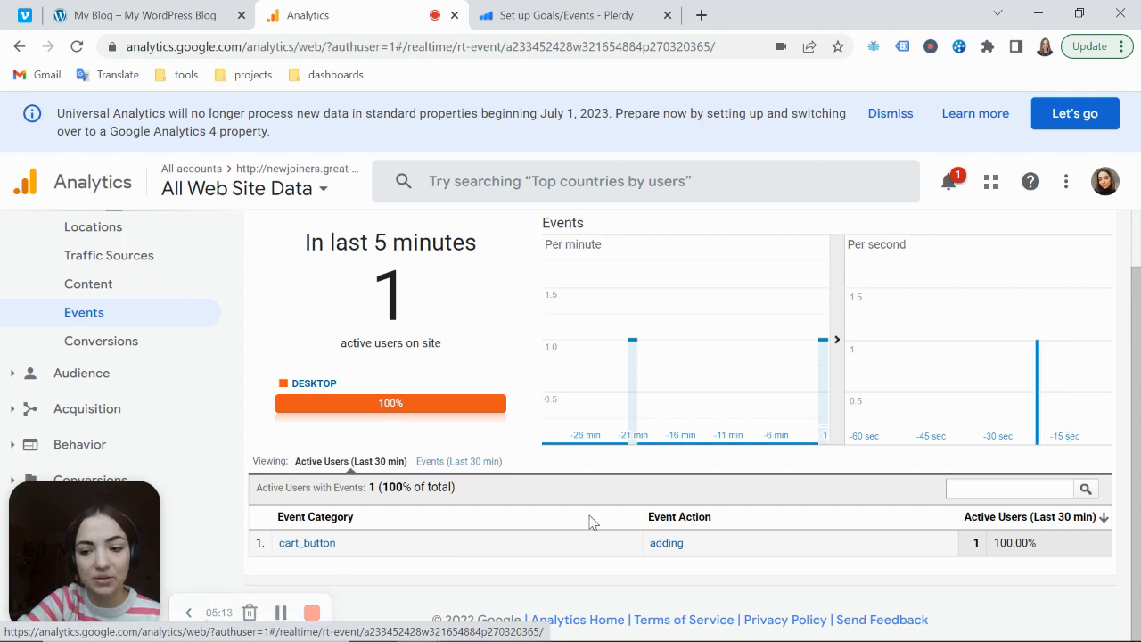
drag(337, 545, 275, 546)
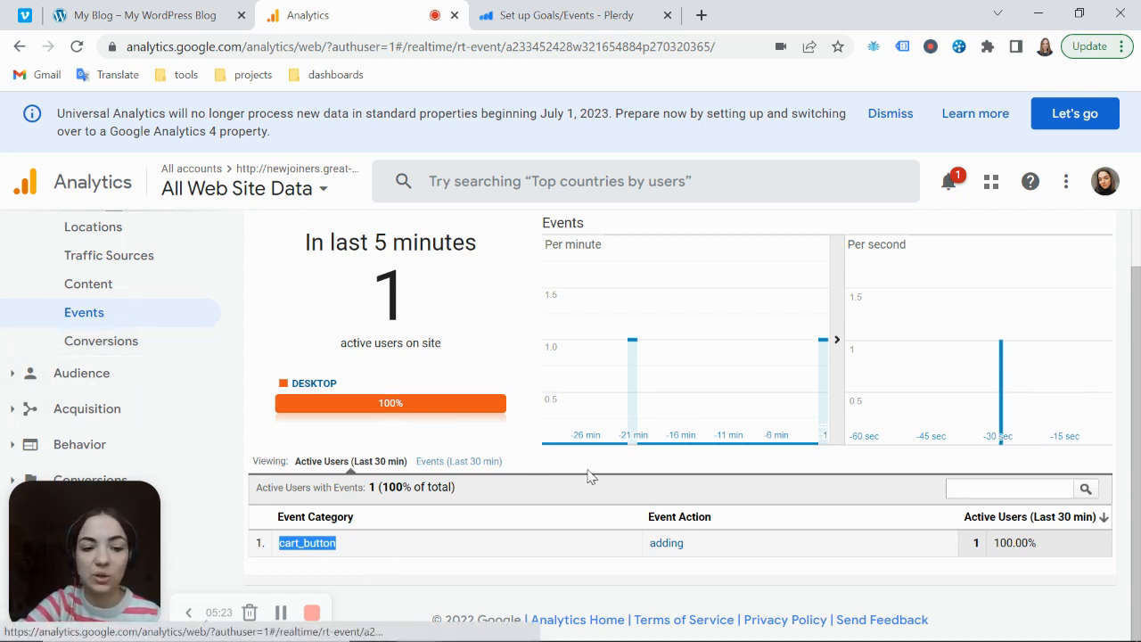
click(403, 547)
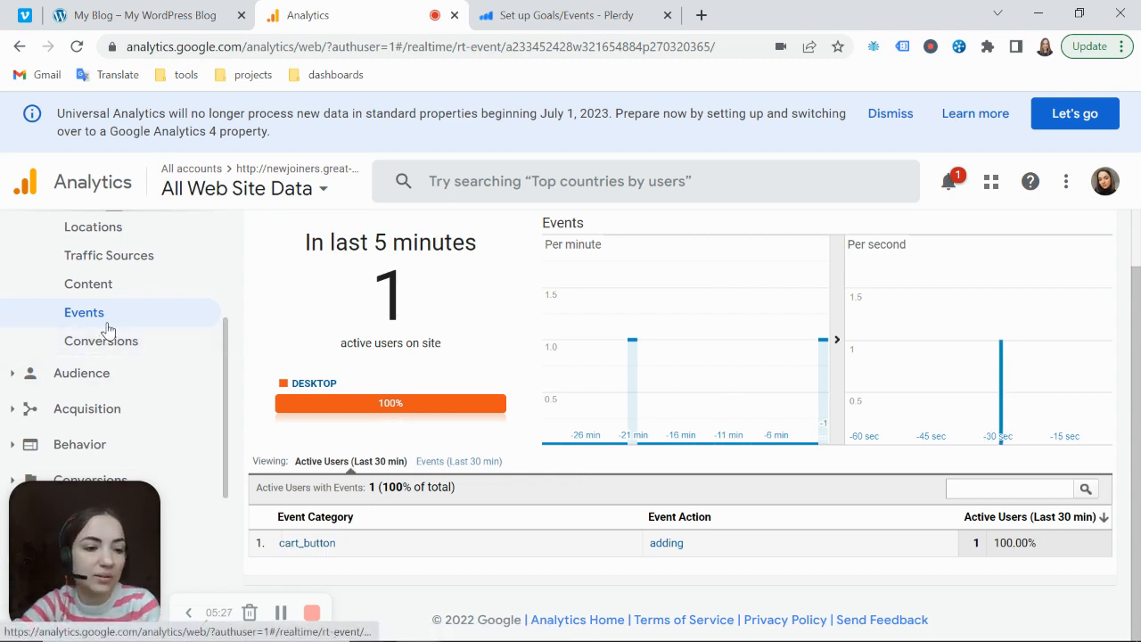
Open the Goals settings for the All Web Site Data view in the Google Analytics admin area
drag(107, 542, 101, 474)
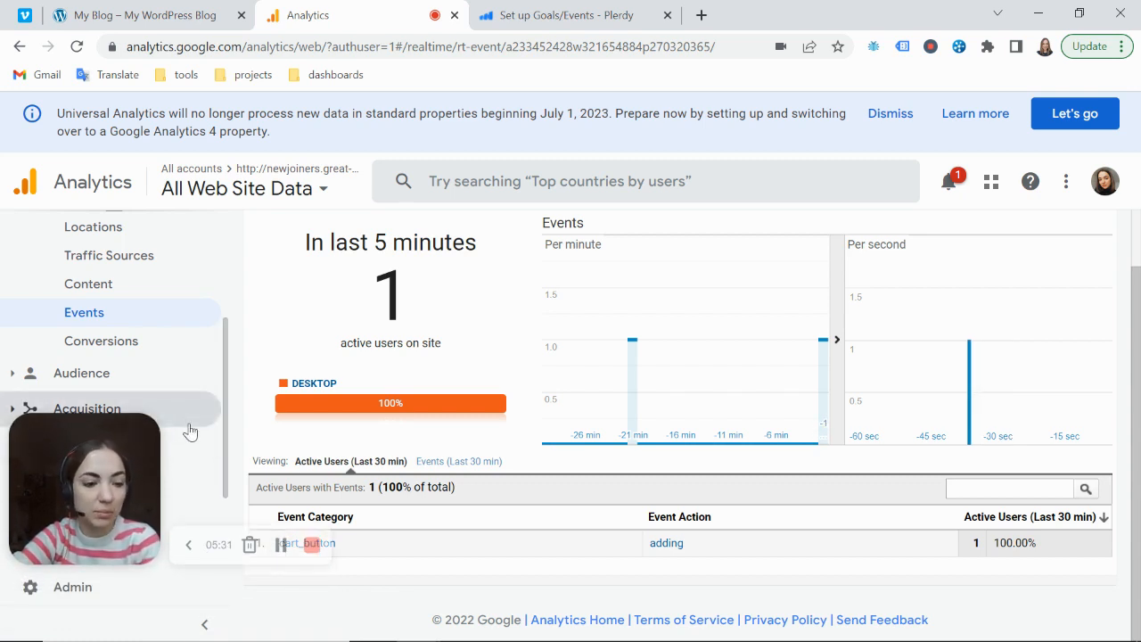
click(26, 598)
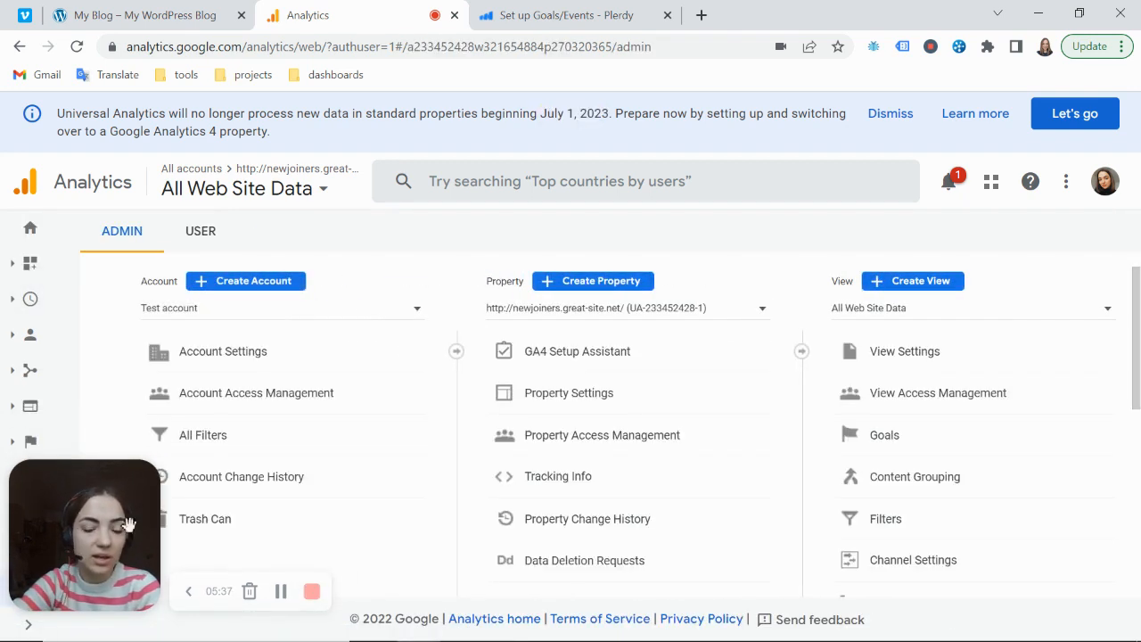
scroll(925, 400, down, 1)
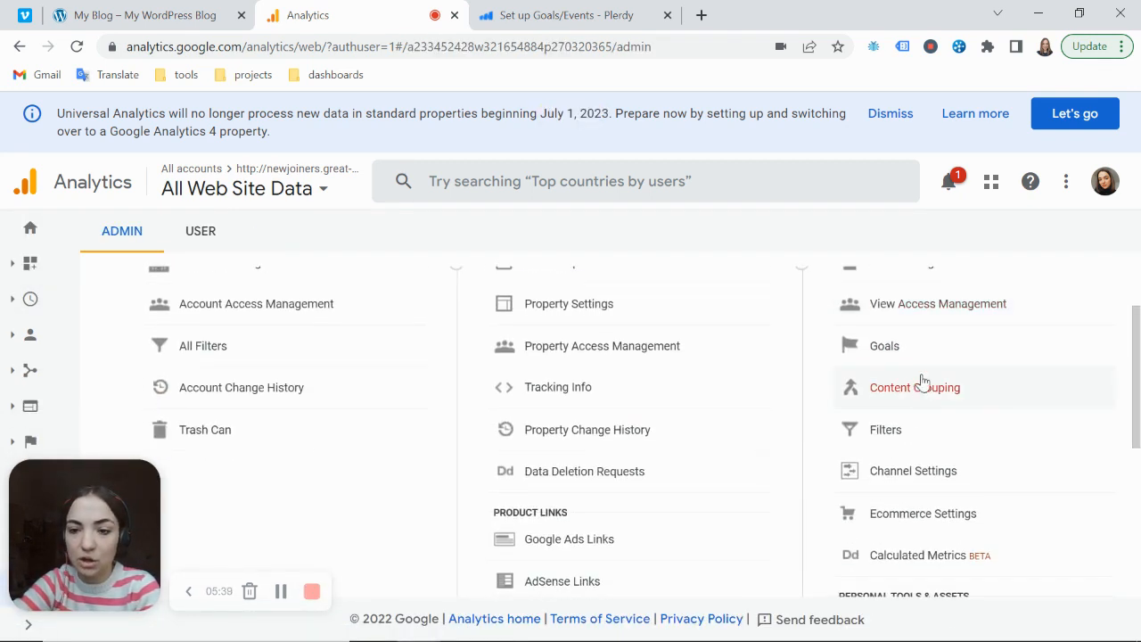
click(915, 325)
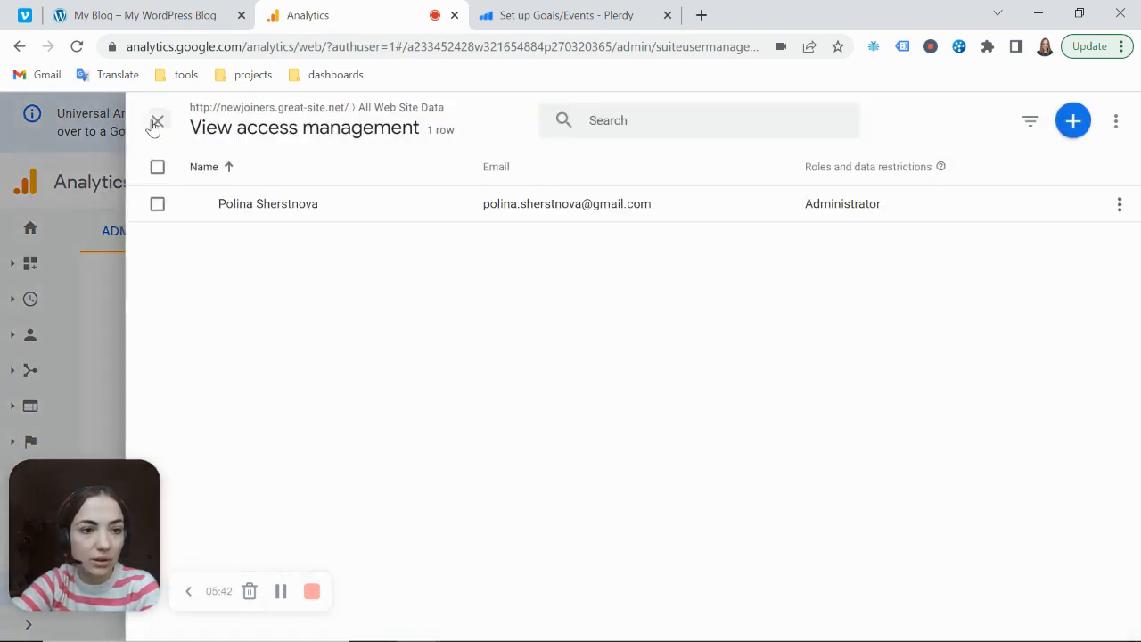
click(154, 121)
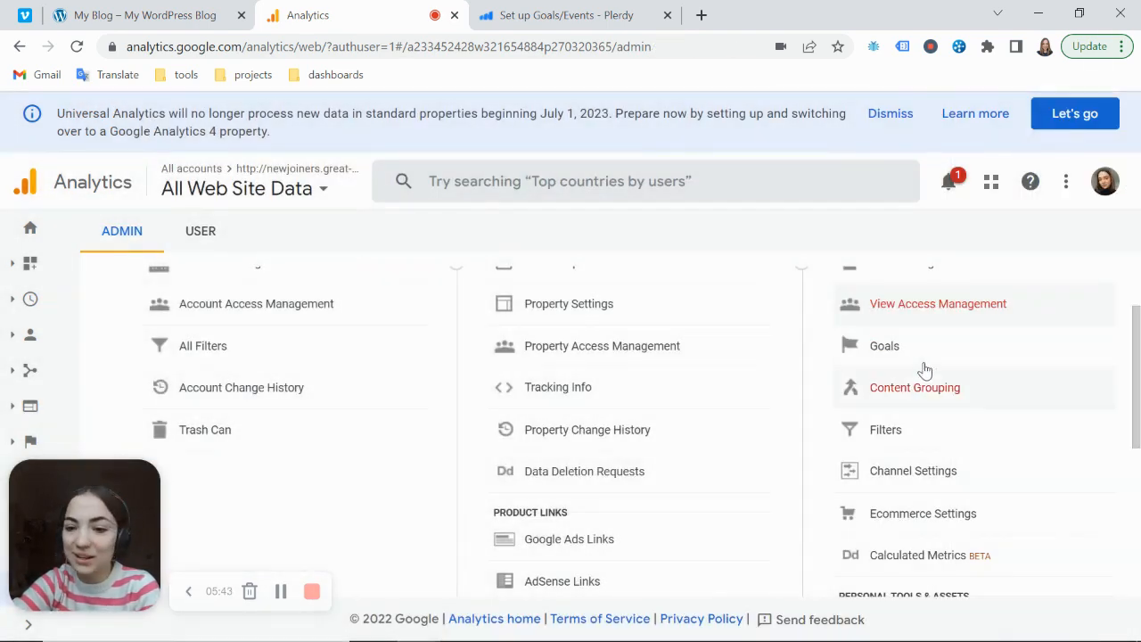
click(903, 347)
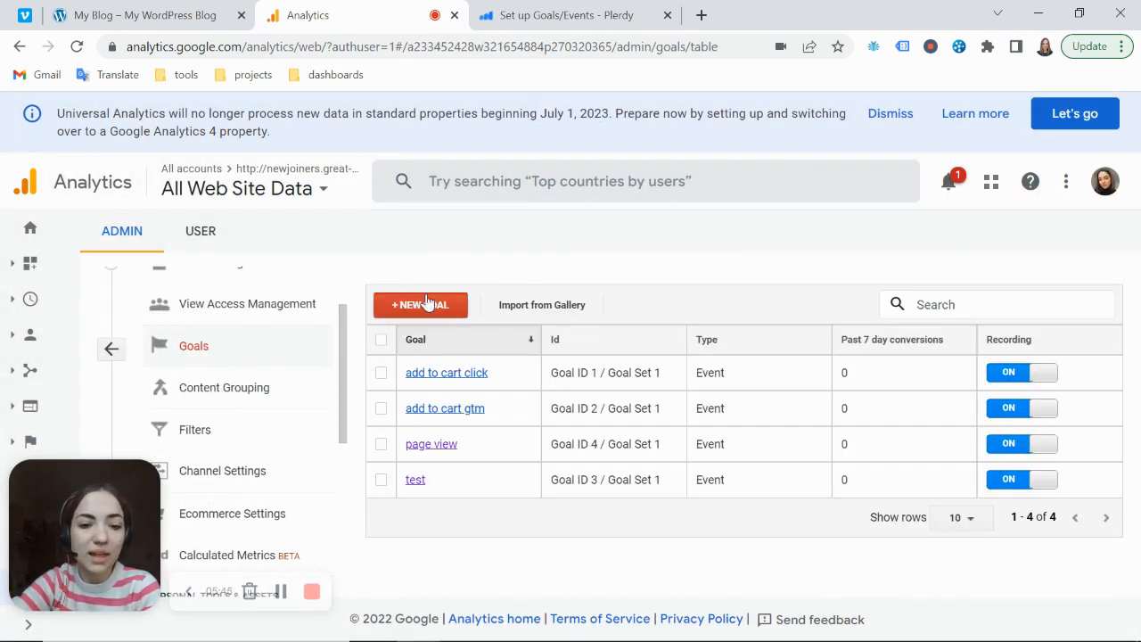
Start a new goal and name it "add to cart plerdy"
click(427, 304)
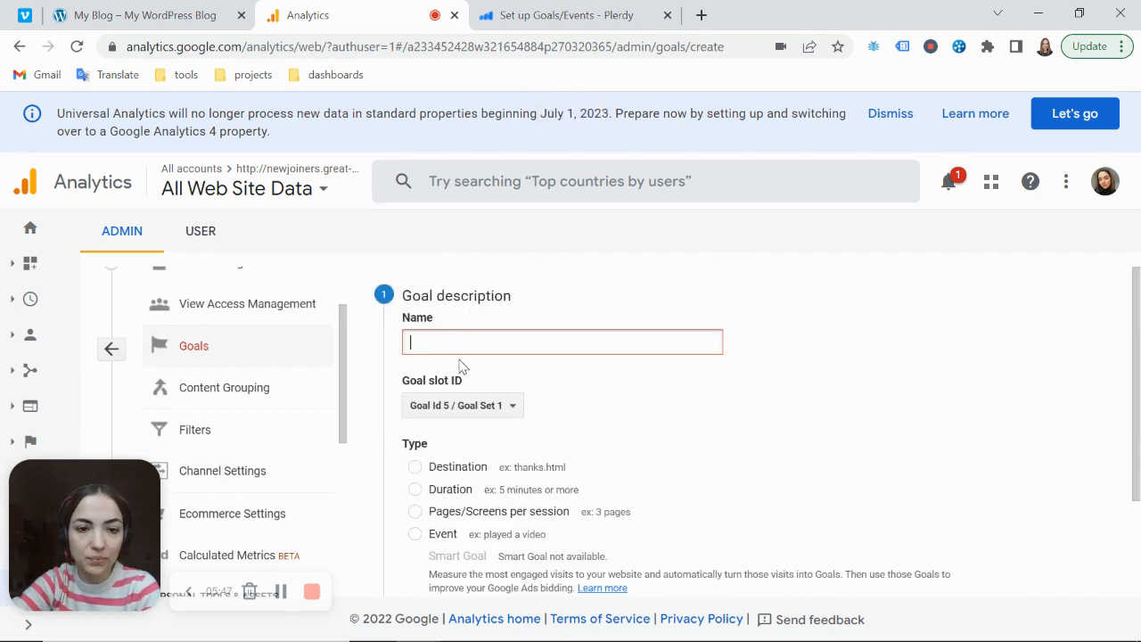
text(ad)
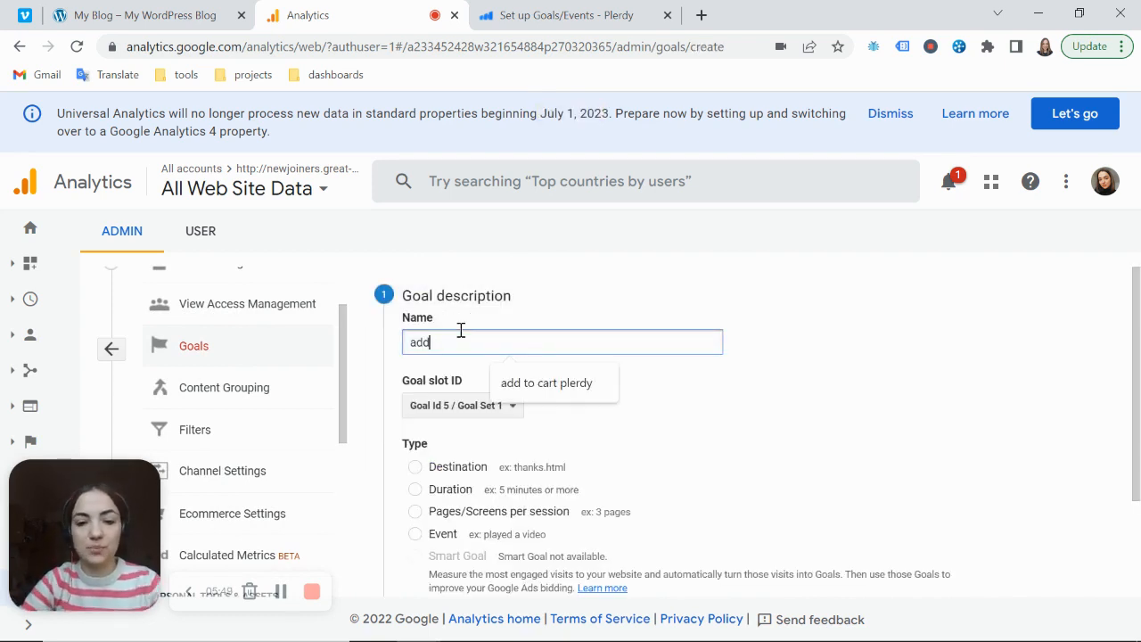
text(d)
key(Down)
key(Return)
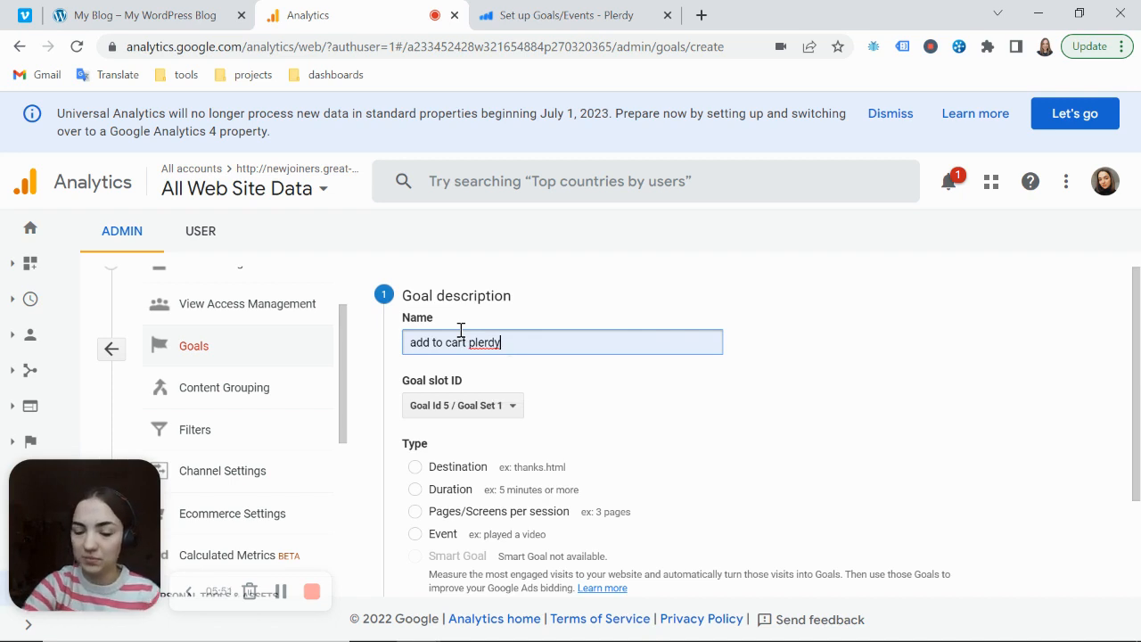
drag(465, 384, 404, 386)
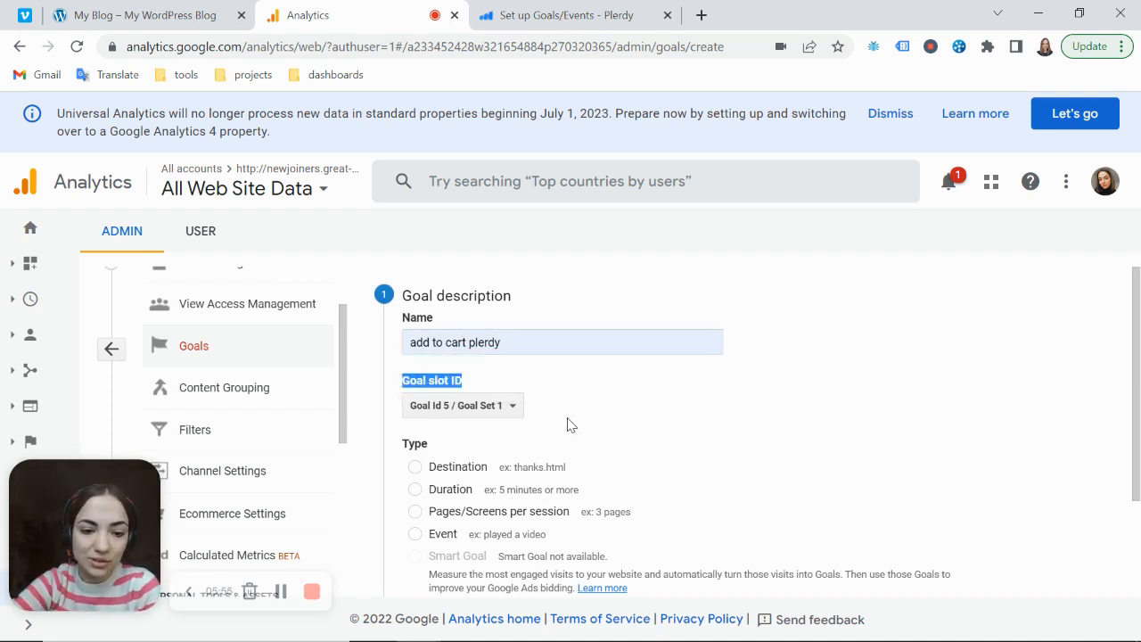
Set the goal type to Event and continue to the goal details
scroll(565, 422, down, 2)
double_click(426, 310)
click(417, 401)
click(434, 514)
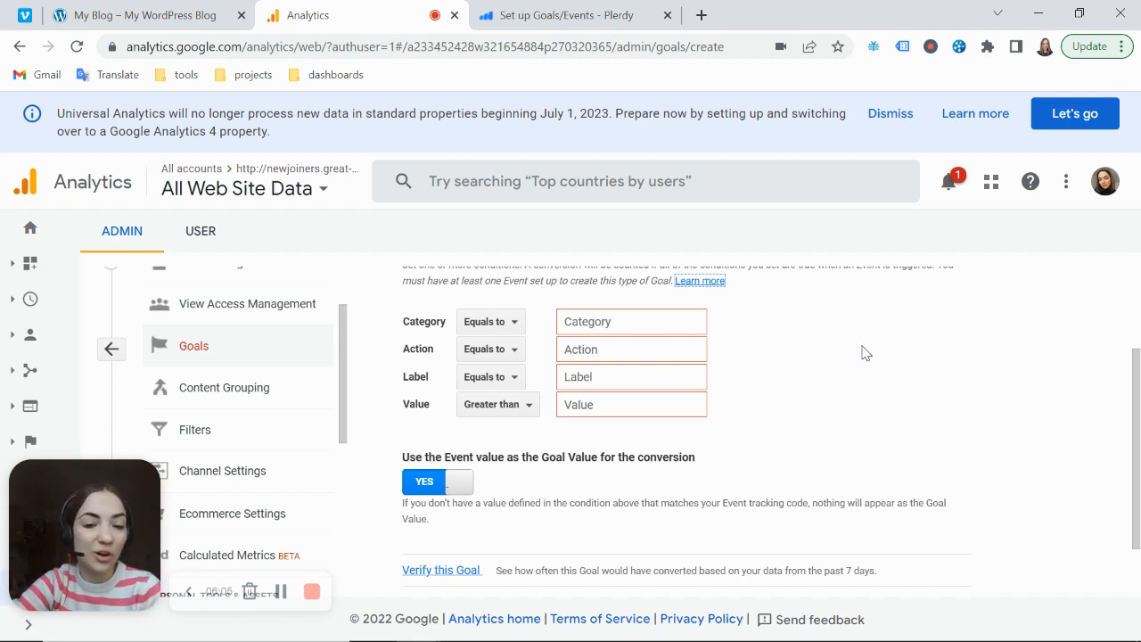
Set the event goal's Category condition to equal Plerdy
click(418, 358)
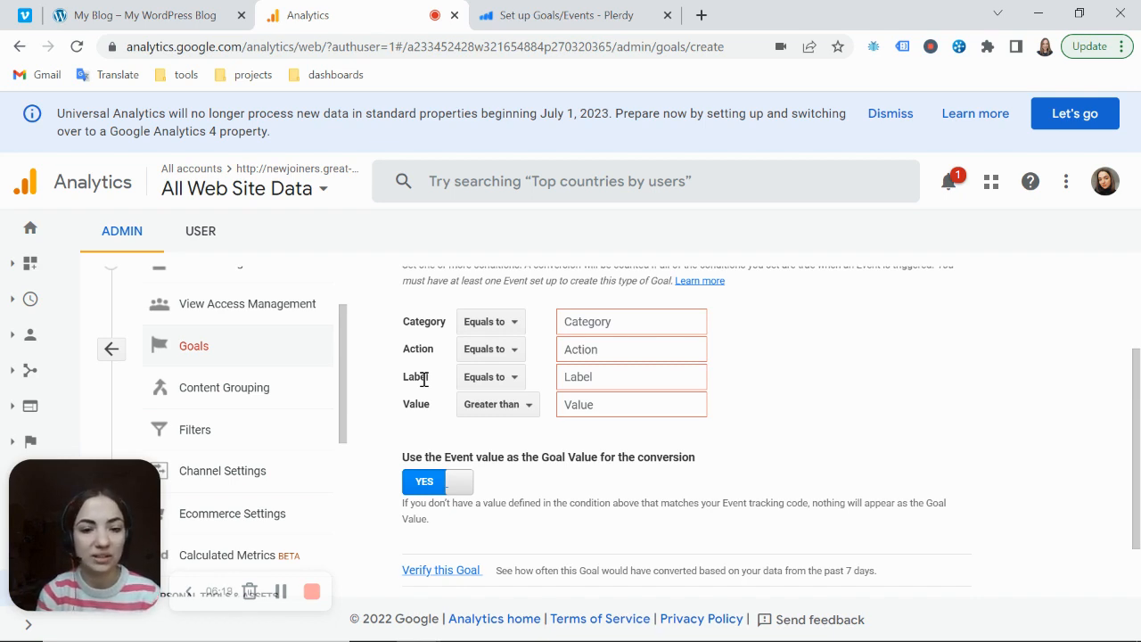
click(637, 313)
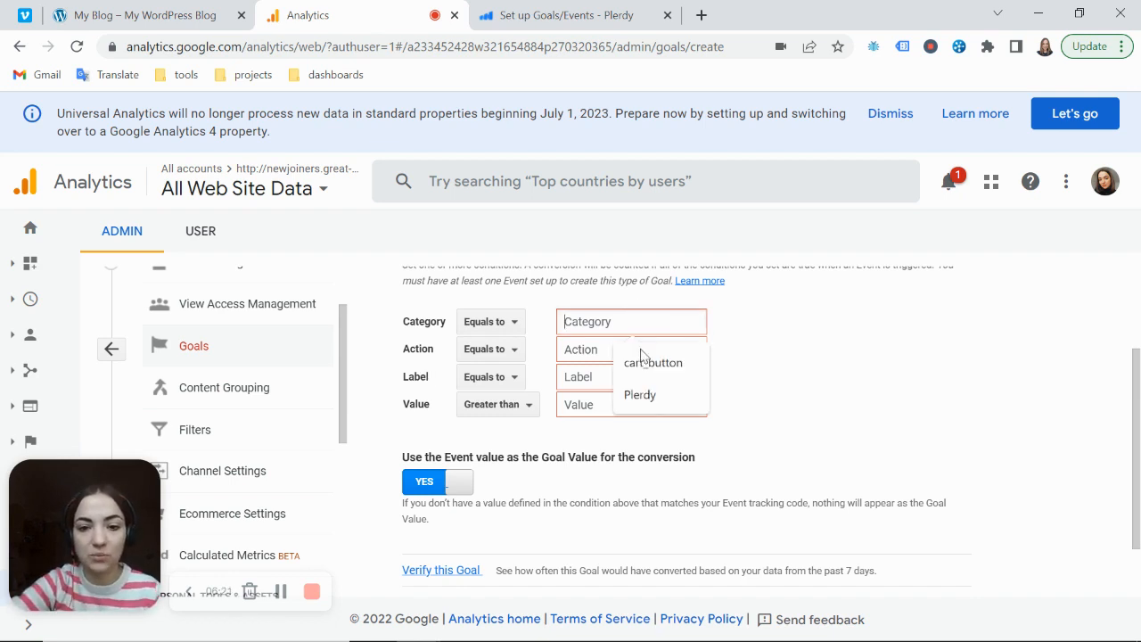
click(644, 396)
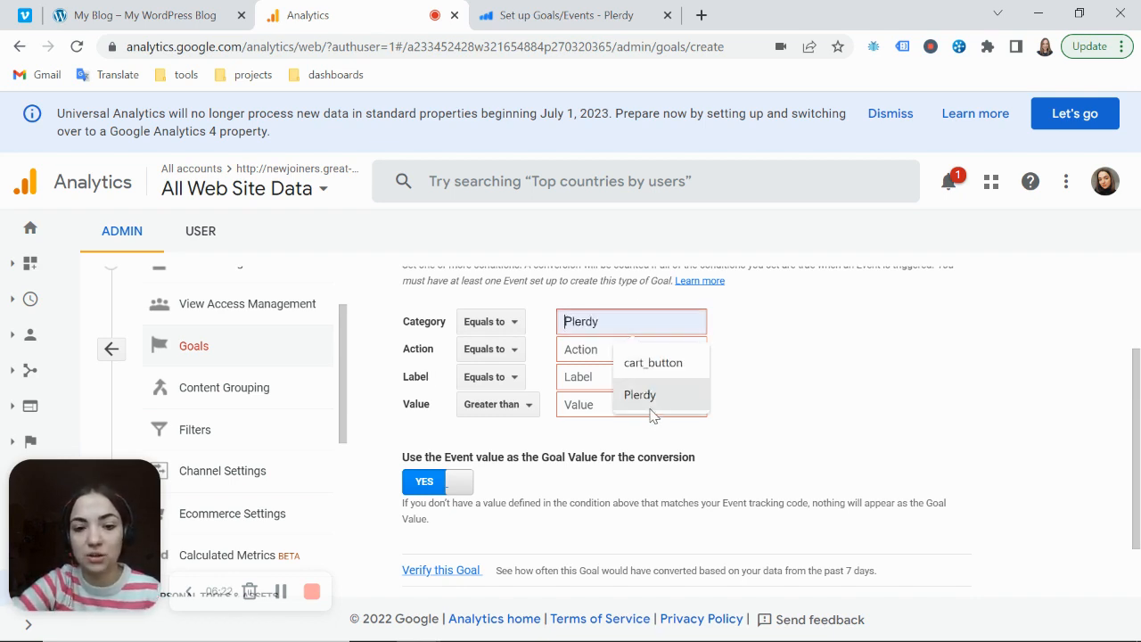
double_click(590, 325)
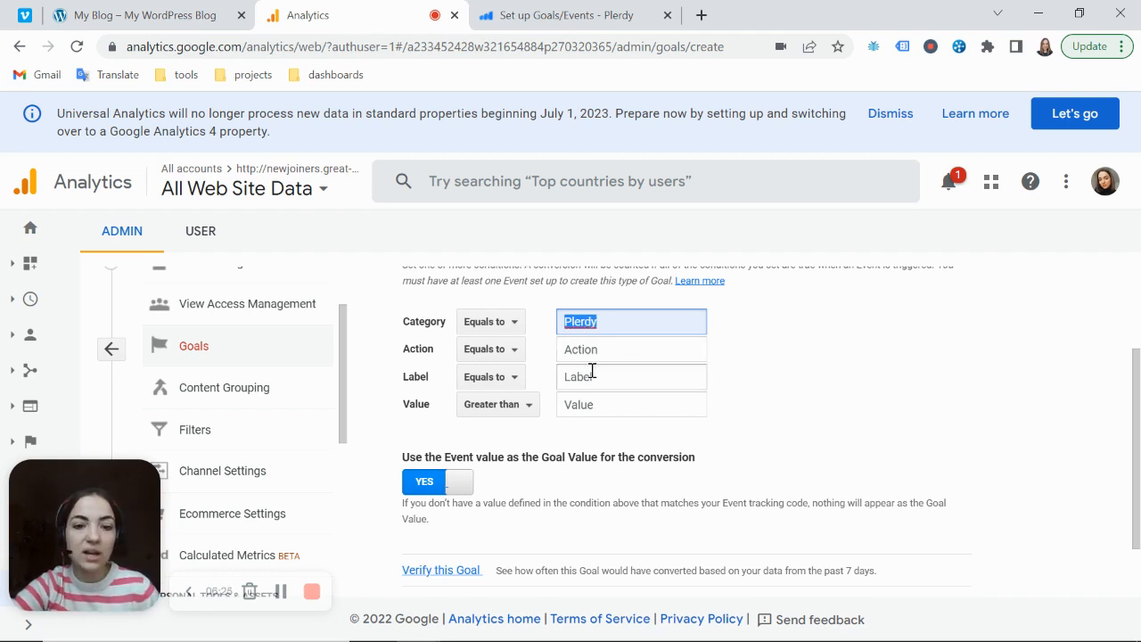
double_click(418, 350)
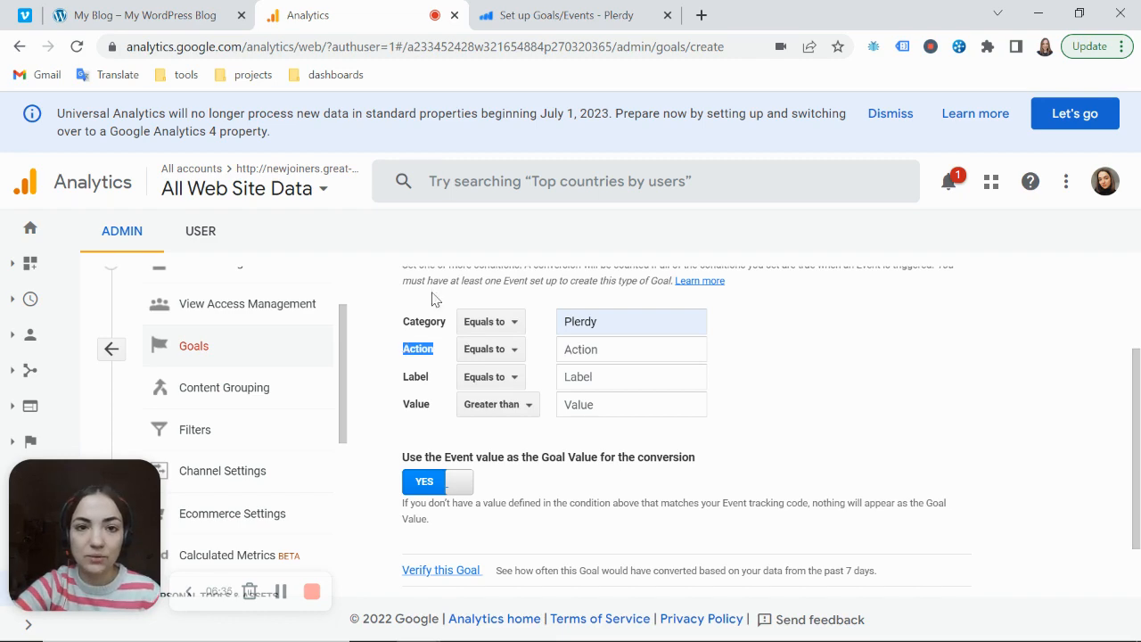
Examine the shop site's home, Hoodie with Zipper and Products pages for the places where visitors can add items to the cart
click(178, 16)
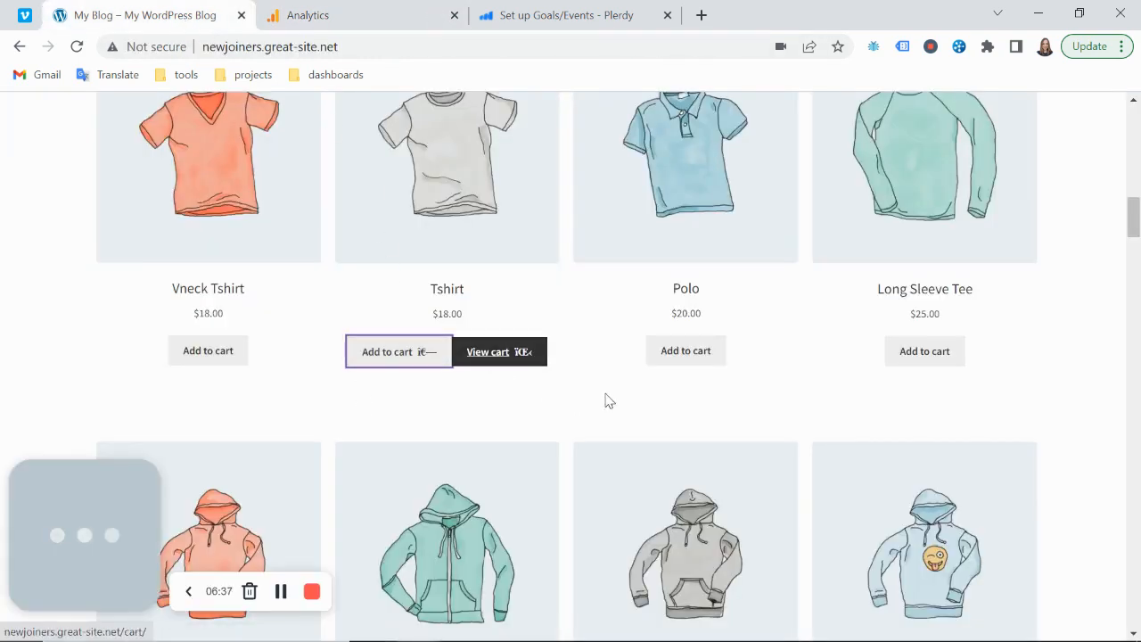
scroll(612, 402, up, 10)
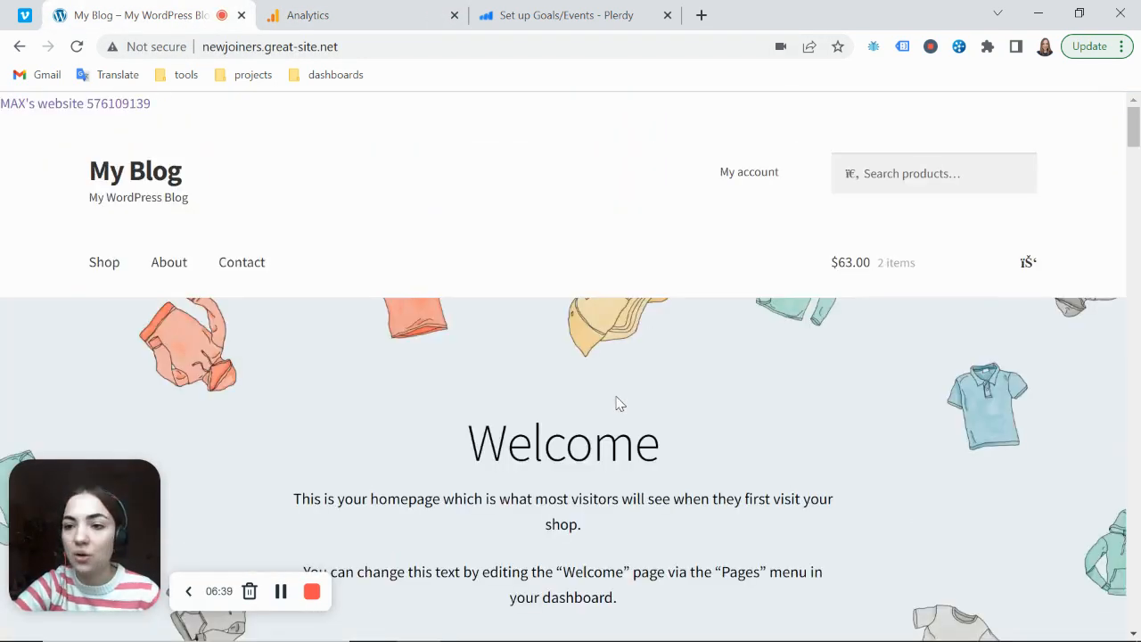
scroll(620, 403, down, 10)
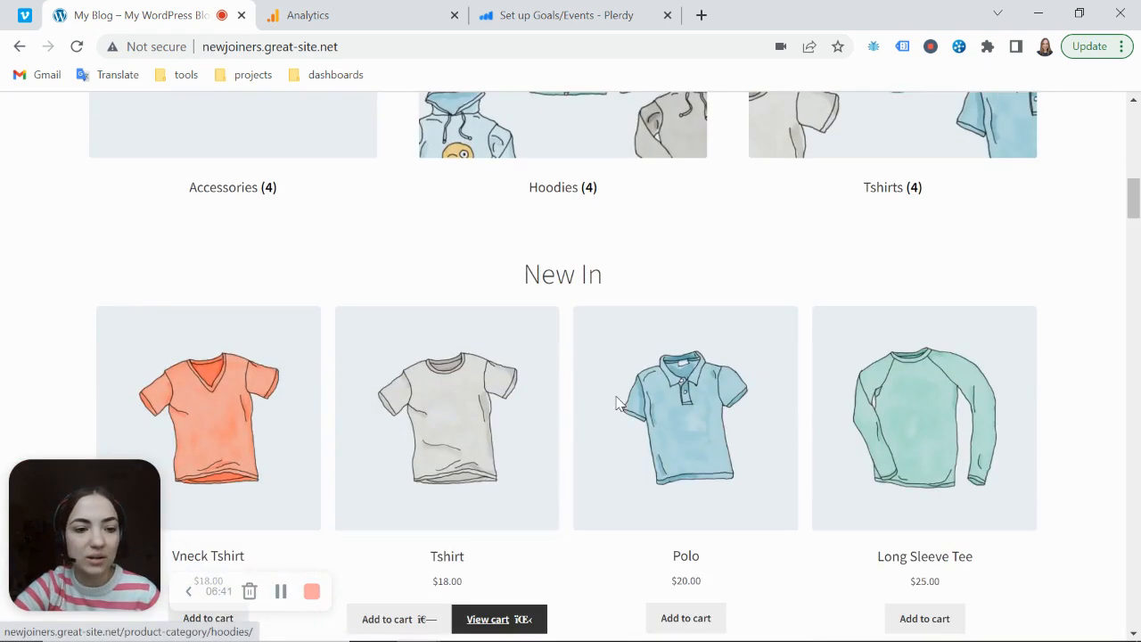
scroll(630, 412, down, 7)
click(452, 183)
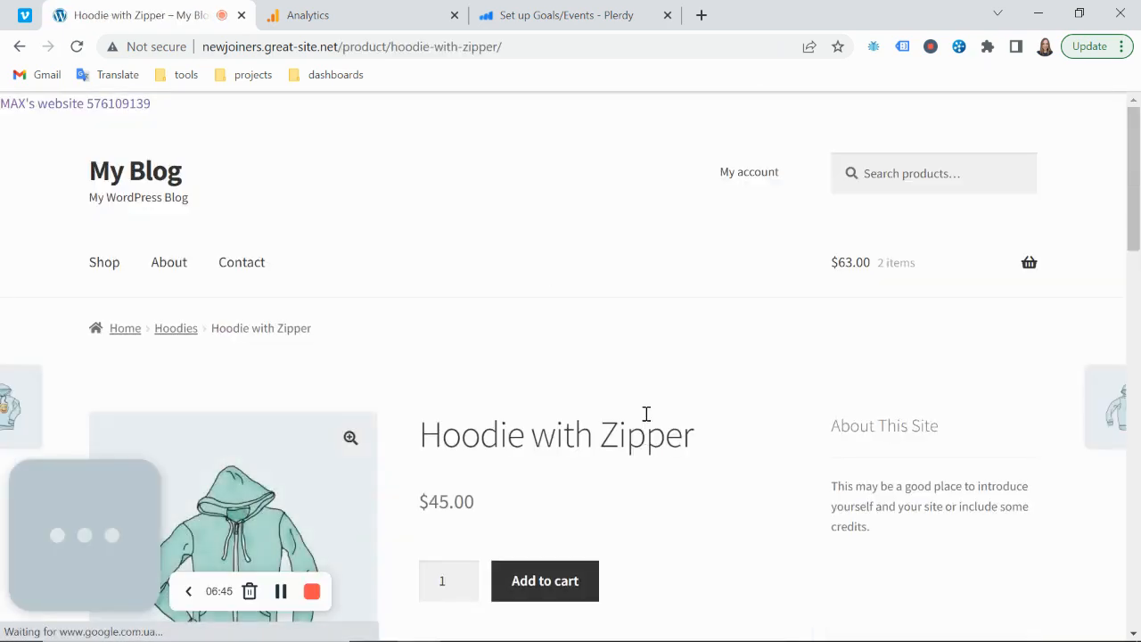
scroll(606, 451, down, 2)
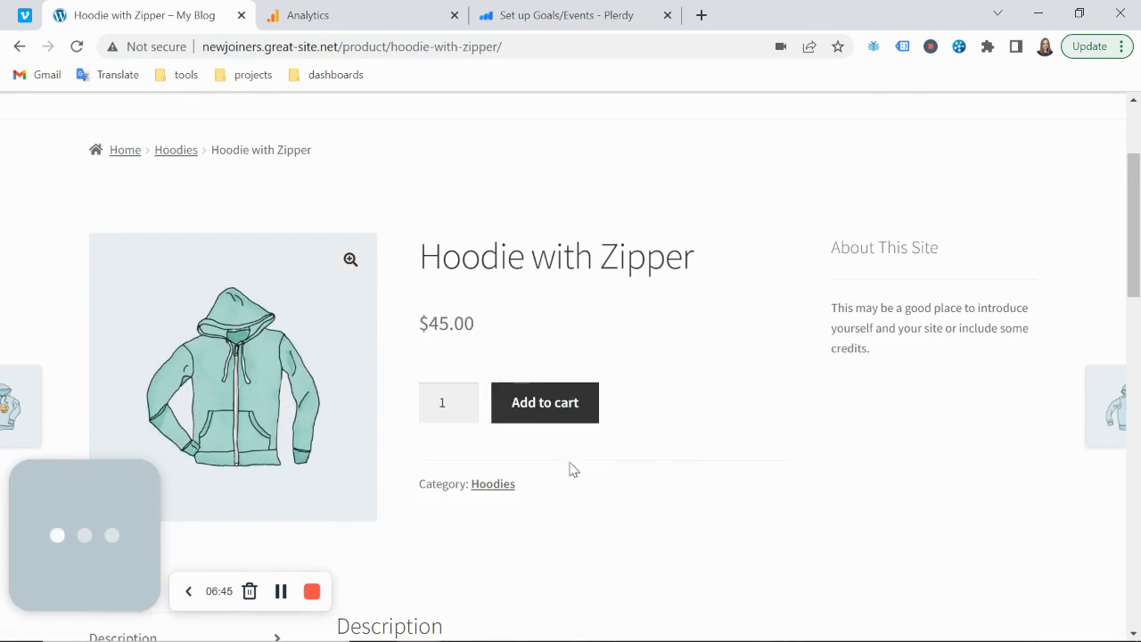
click(130, 162)
scroll(521, 230, down, 15)
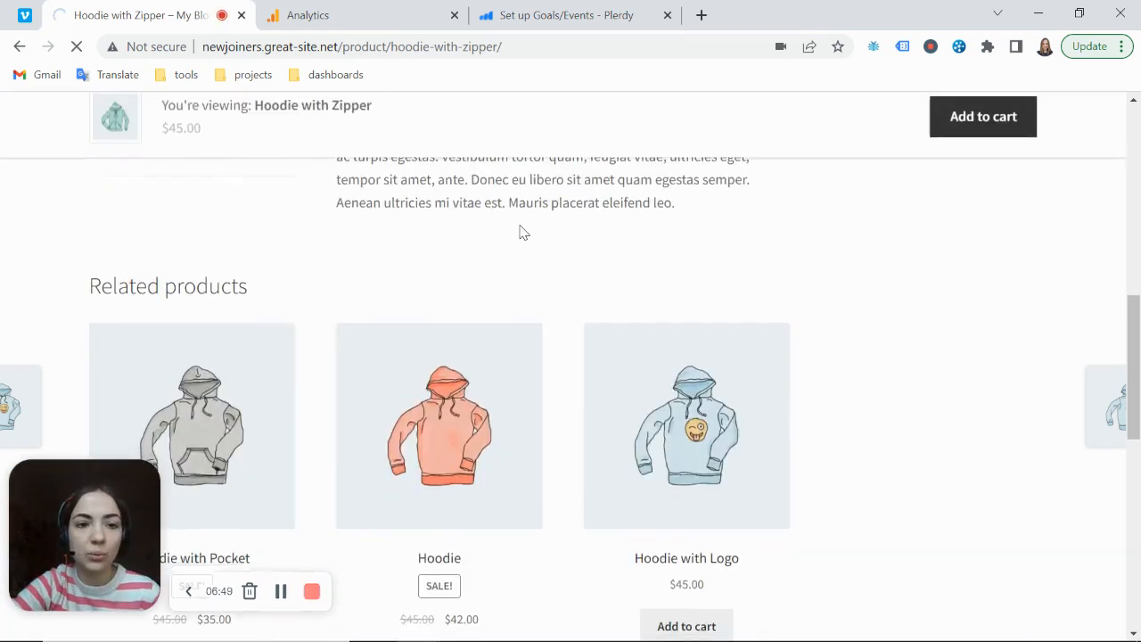
scroll(521, 232, down, 6)
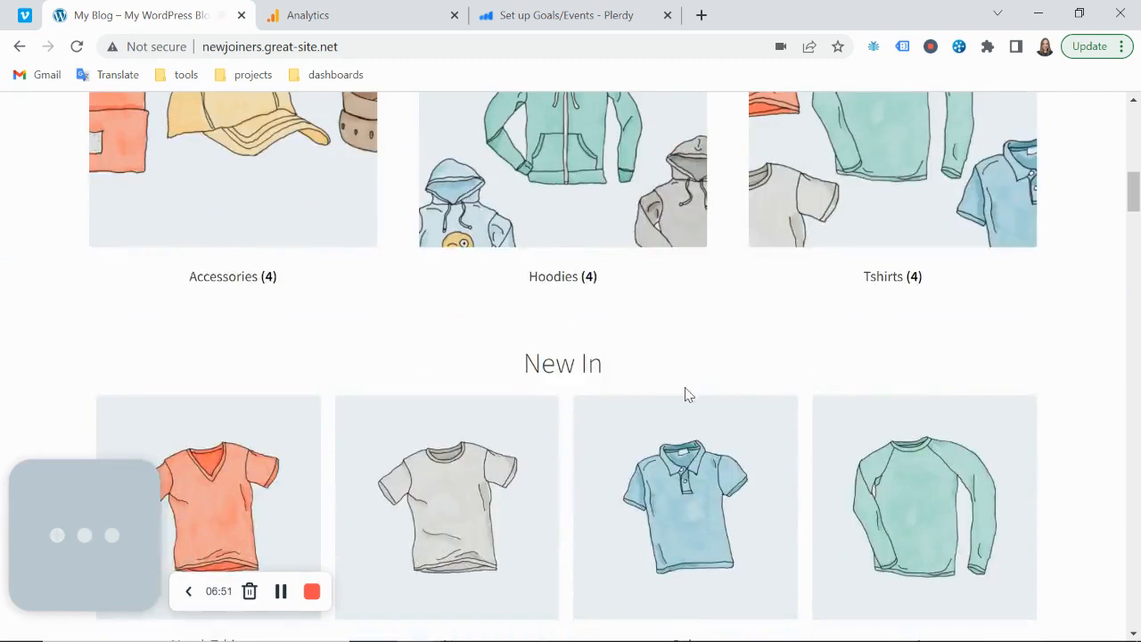
scroll(259, 255, up, 15)
click(89, 268)
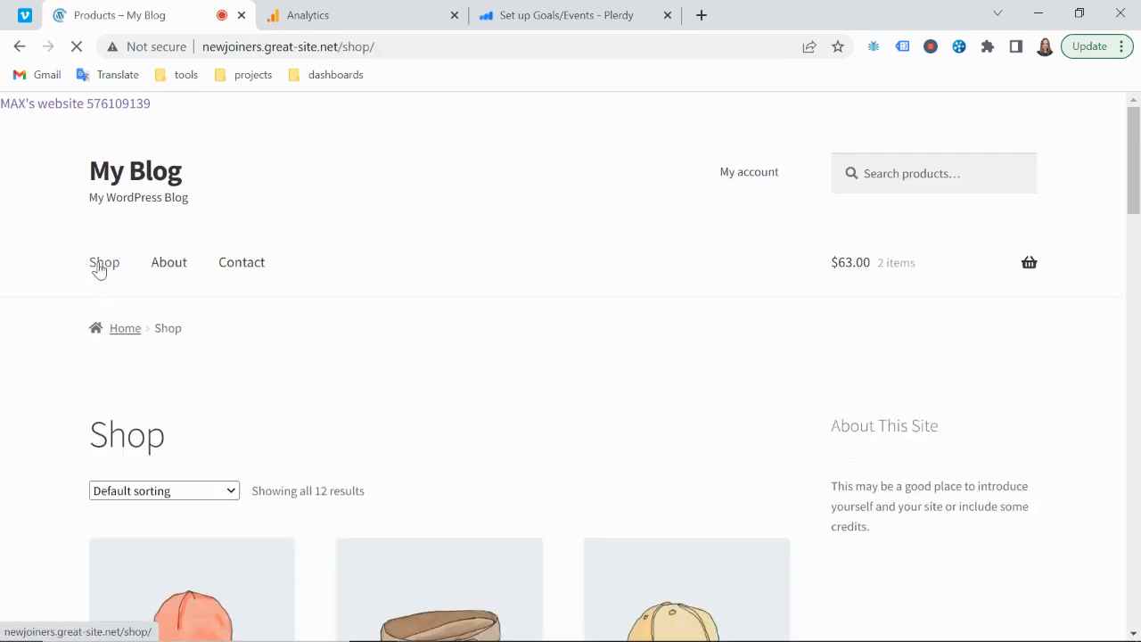
Return to the Google Analytics goal and set its Action condition to the regular expression *
click(307, 15)
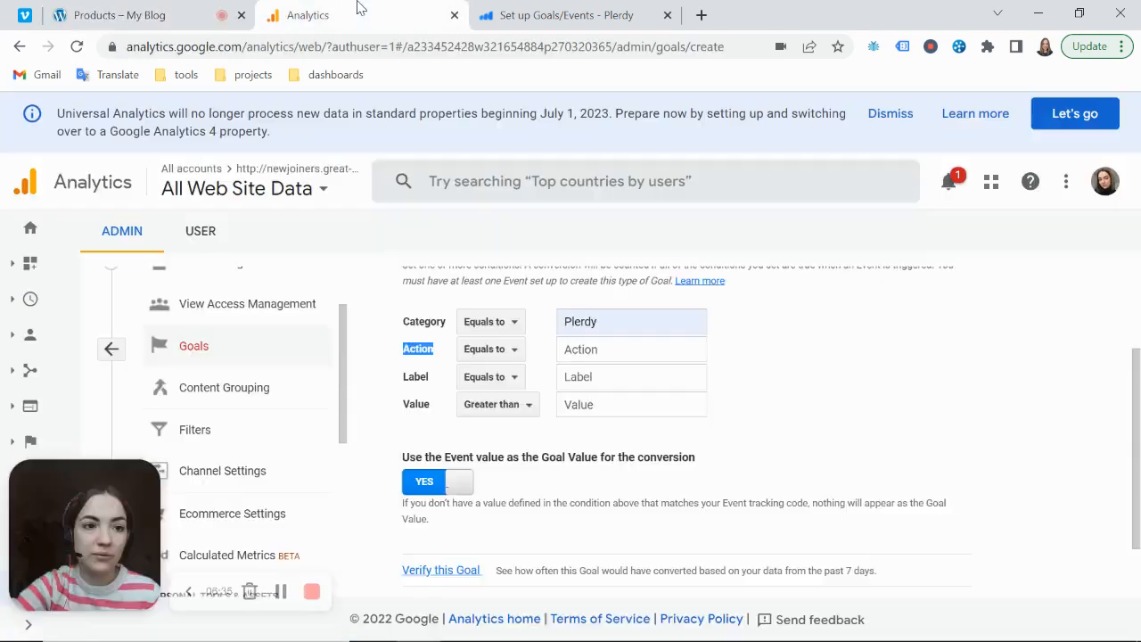
click(508, 349)
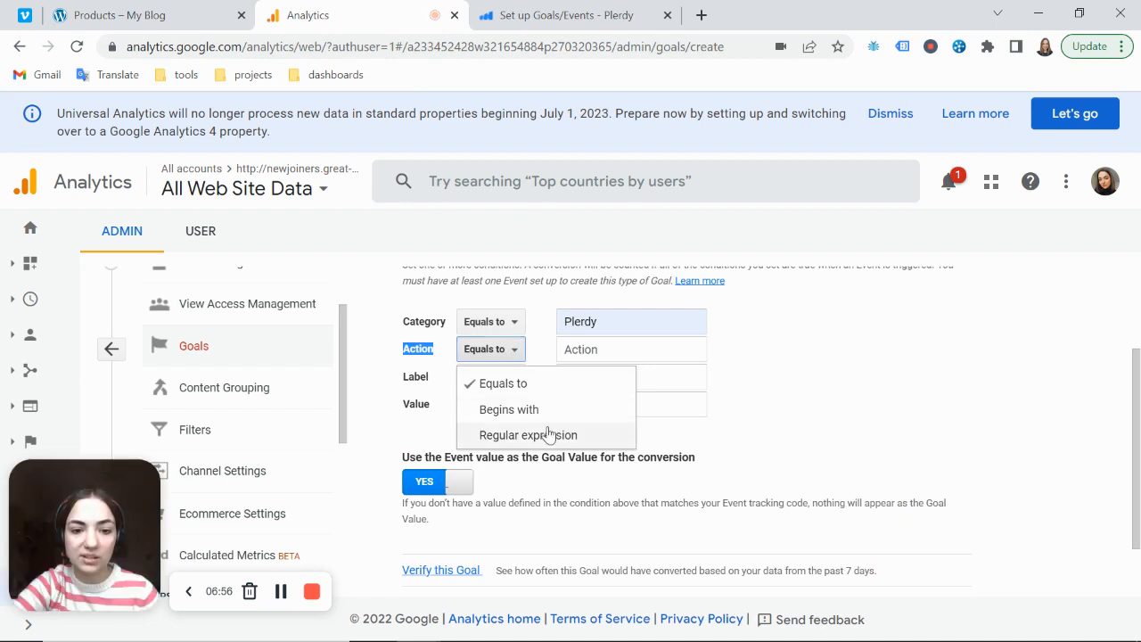
click(532, 436)
click(640, 351)
click(673, 423)
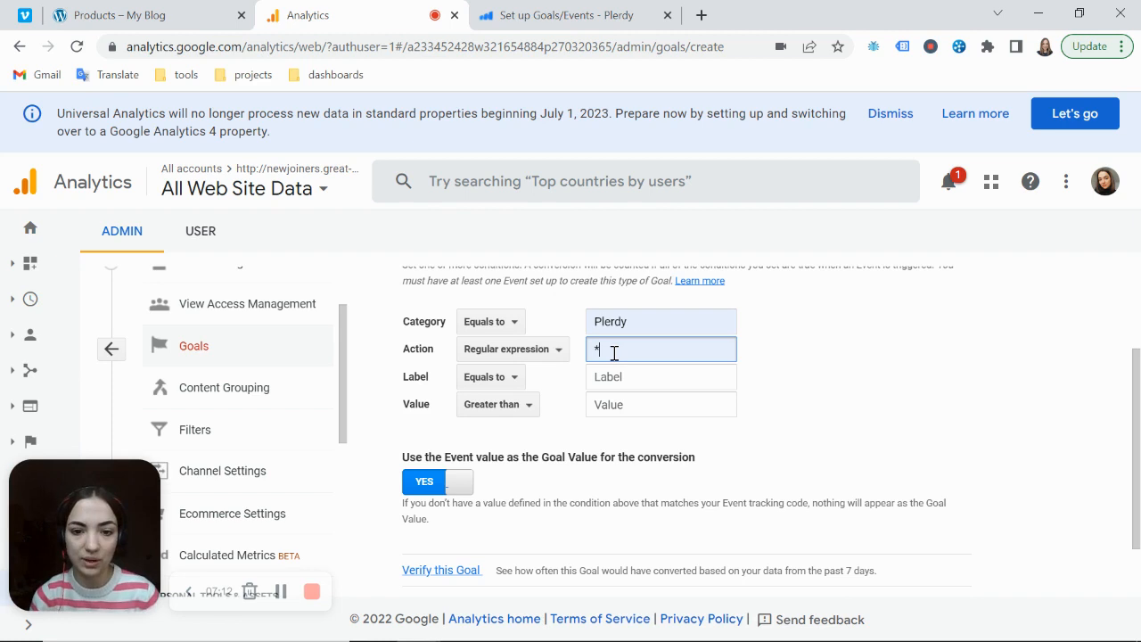
click(559, 350)
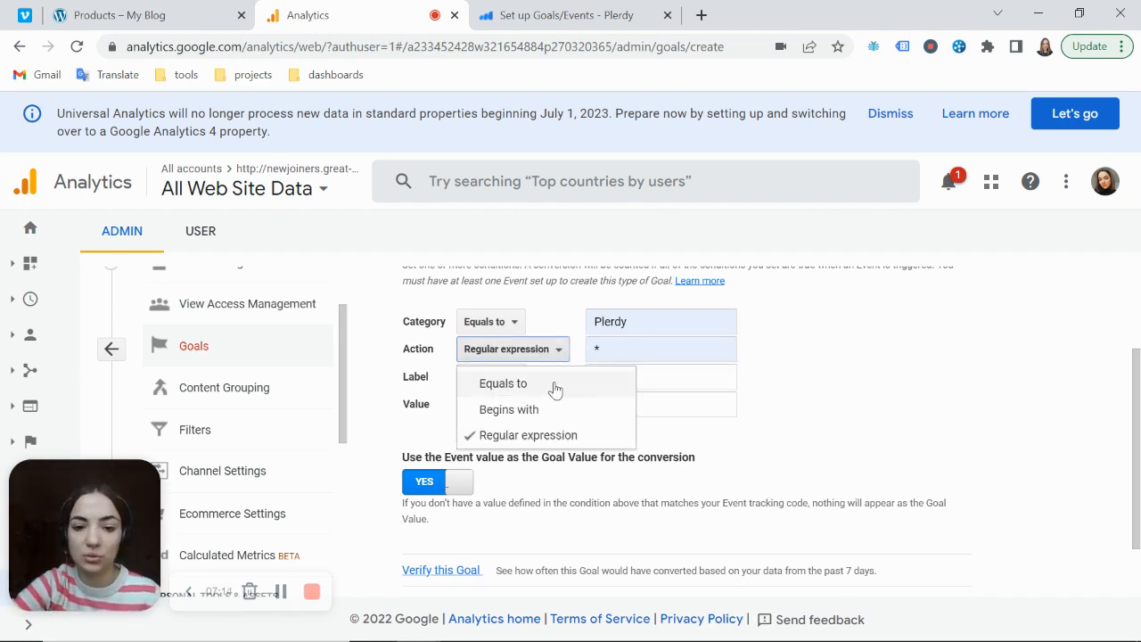
click(554, 410)
click(496, 352)
click(497, 382)
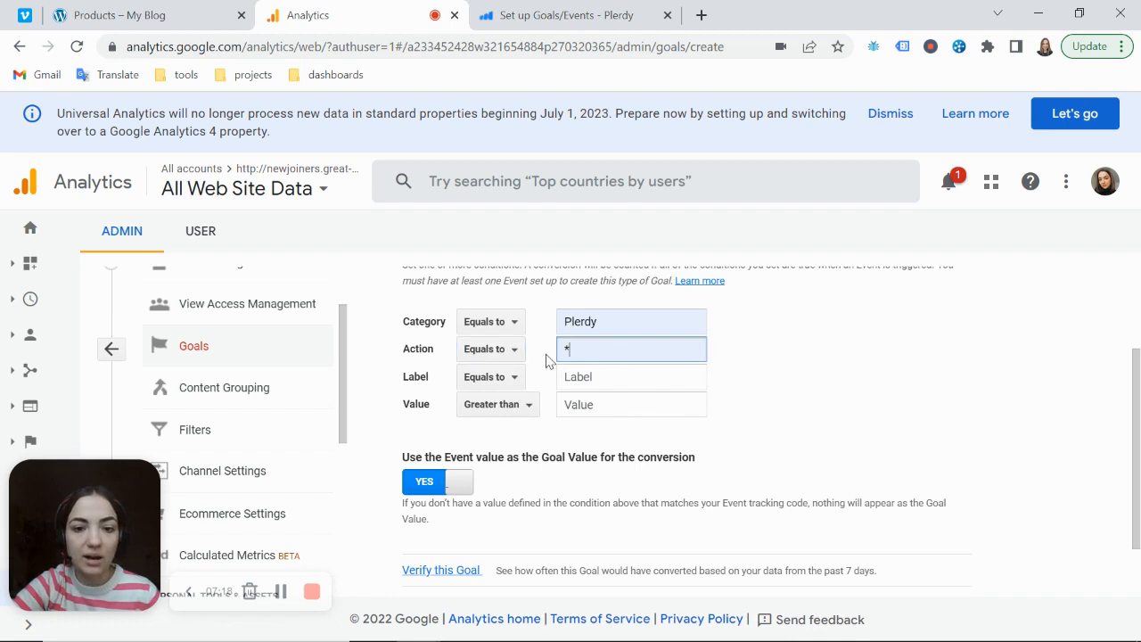
click(504, 350)
click(524, 435)
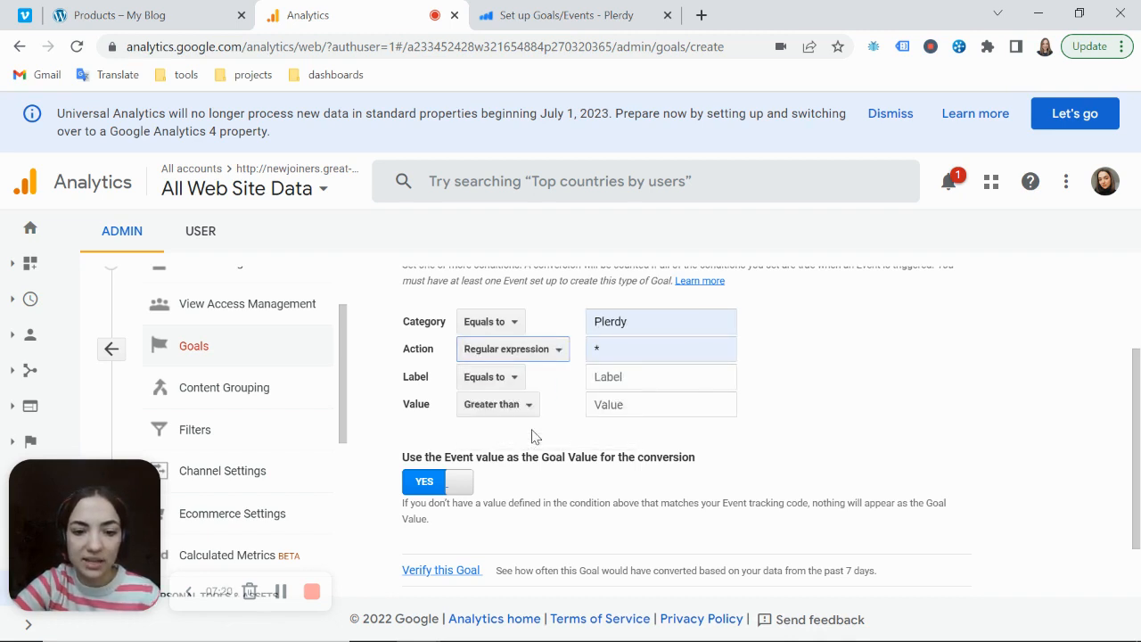
click(640, 349)
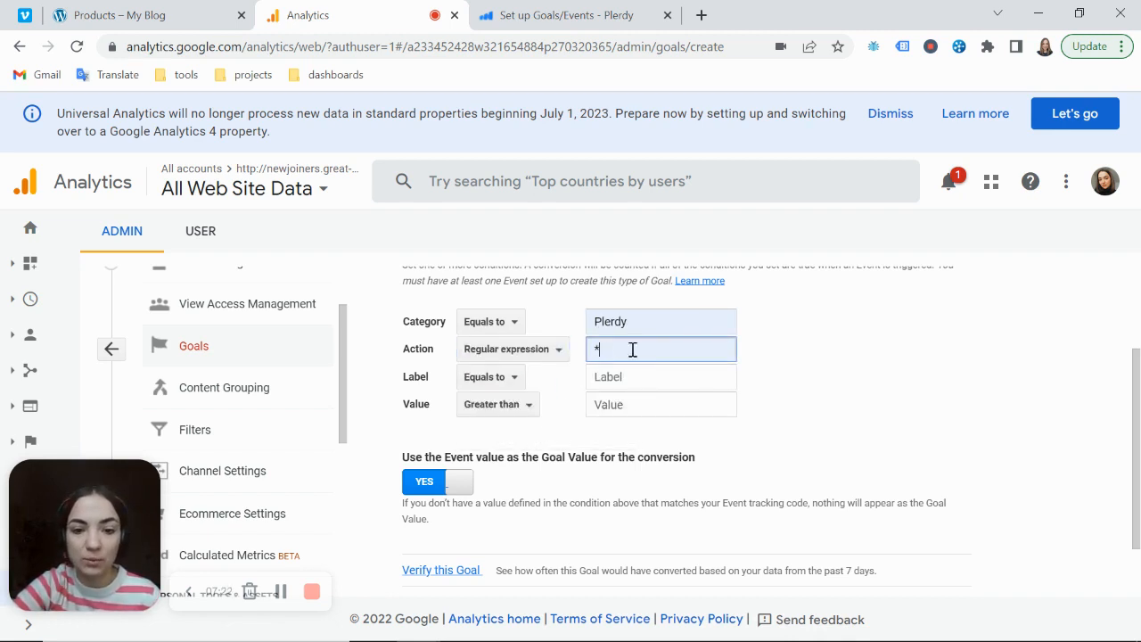
Set the goal's Label condition to equal add_to_cart and save the goal
click(418, 318)
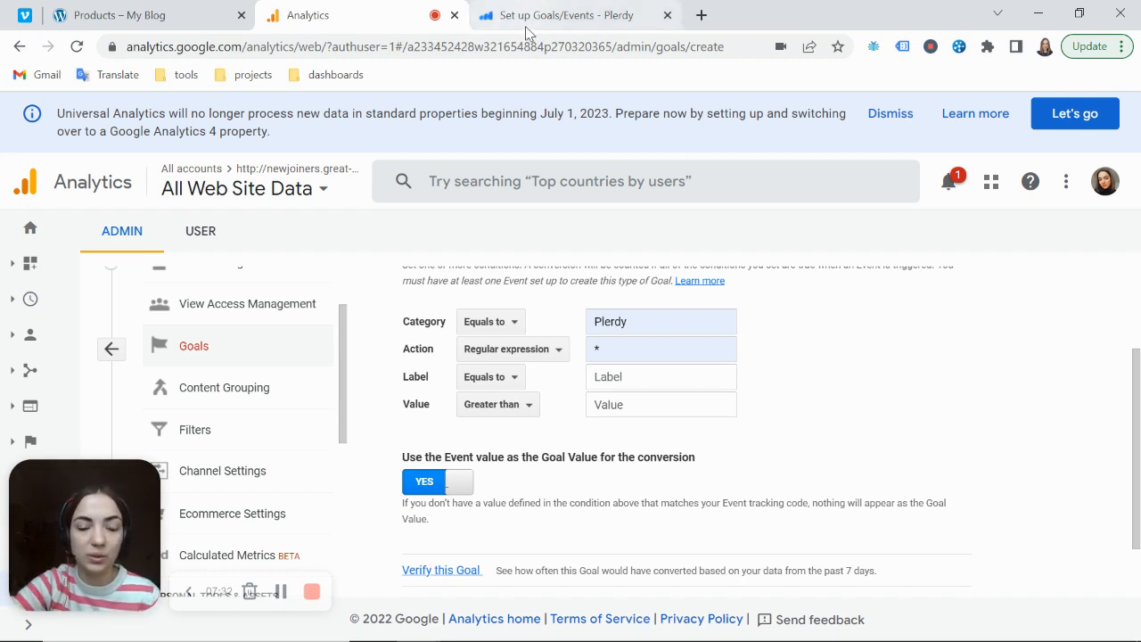
click(627, 380)
click(658, 424)
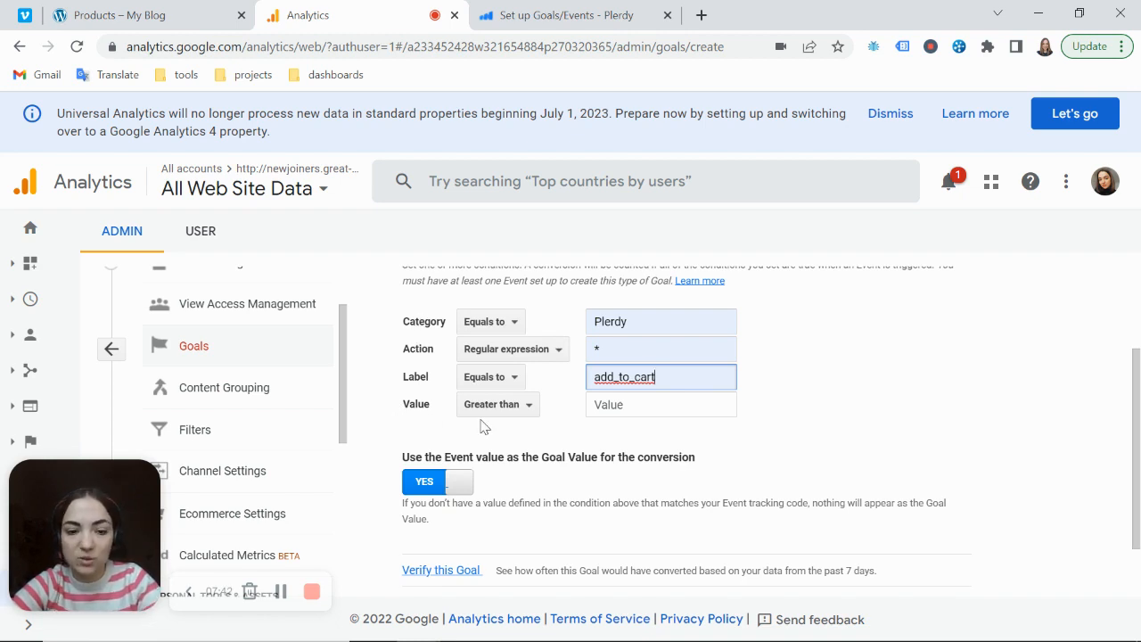
scroll(482, 428, down, 1)
click(431, 539)
click(414, 416)
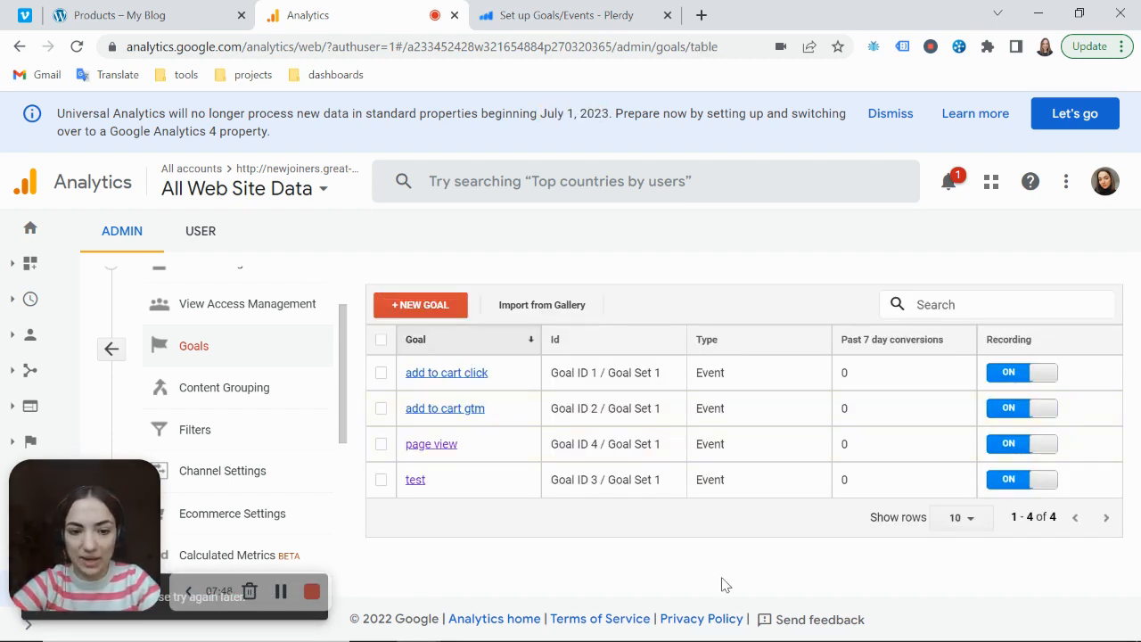